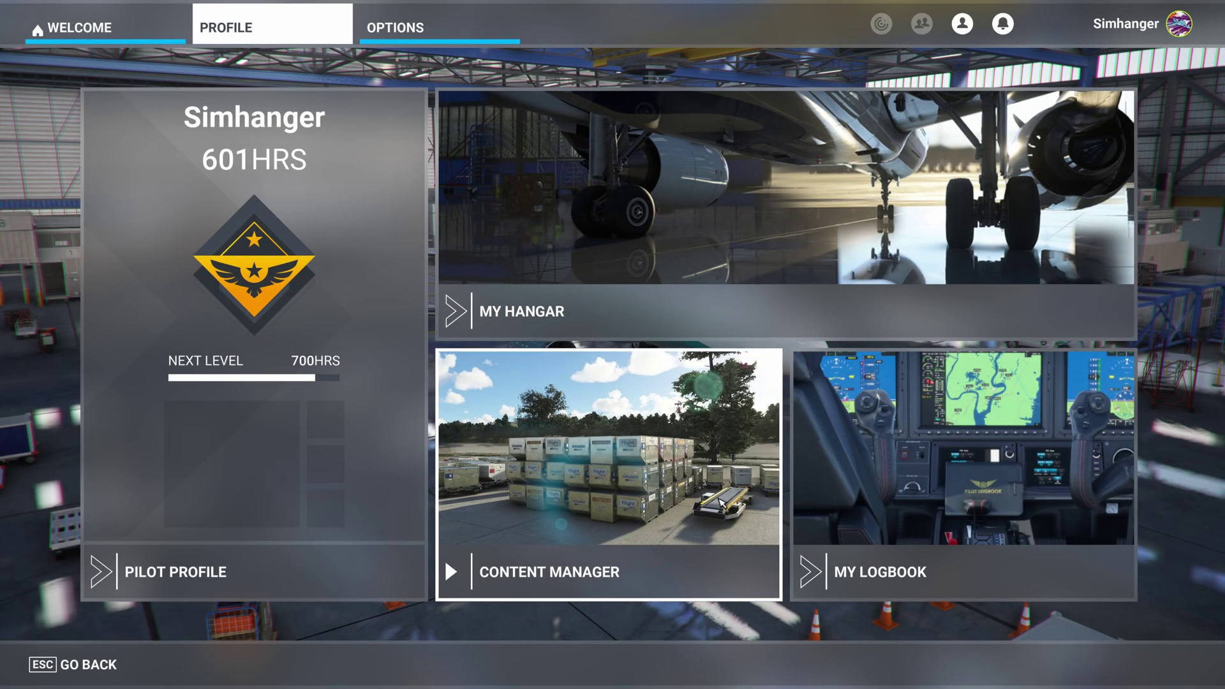
Open the My Logbook tile on the Microsoft Flight Simulator Profile screen
click(901, 495)
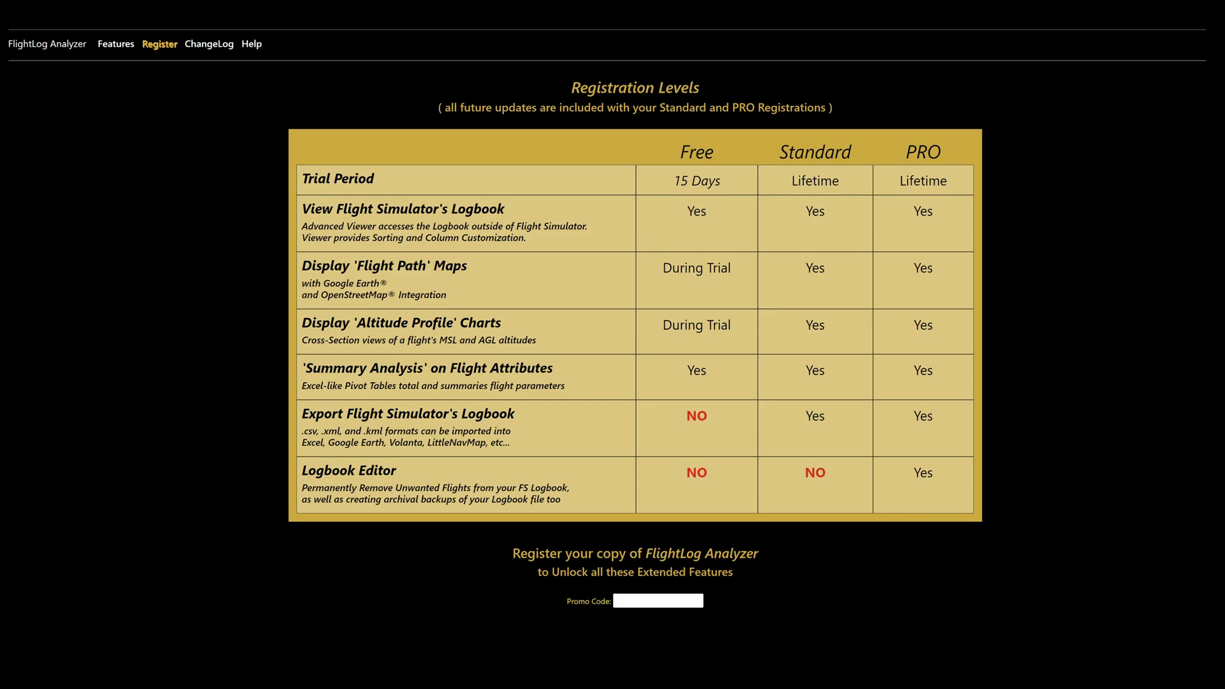
Scroll down the Features page to the Main Display and Flight Map Viewer sections
scroll(1107, 309, down, 3)
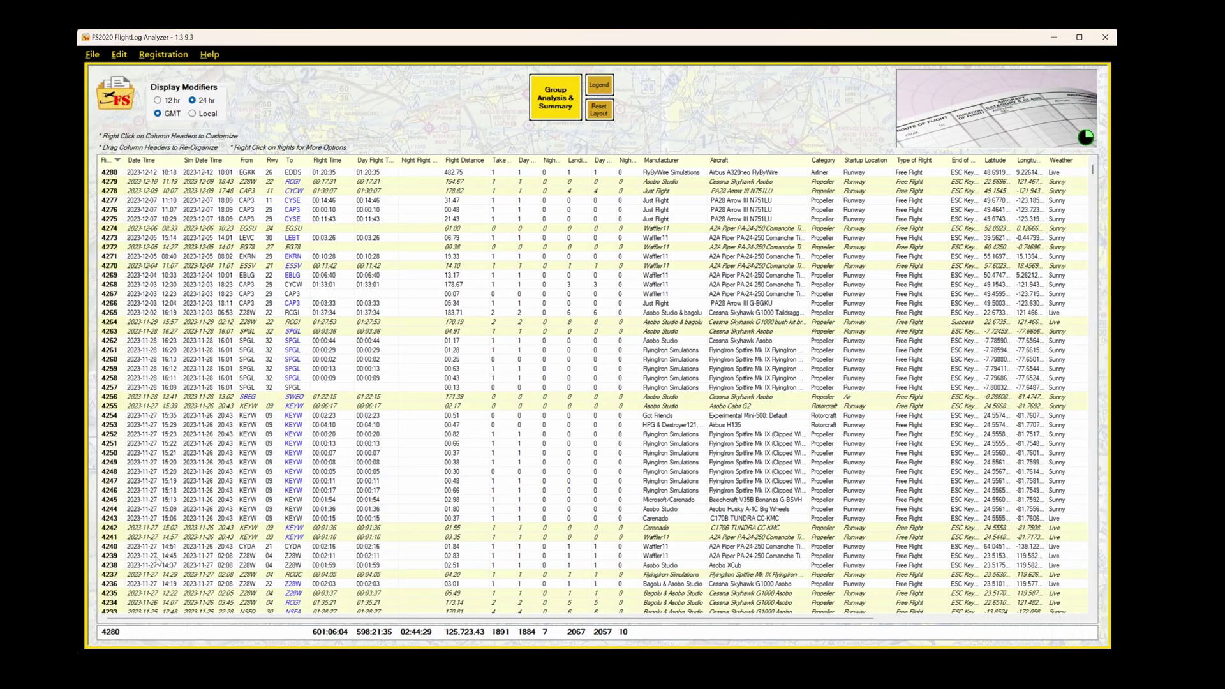
click(94, 57)
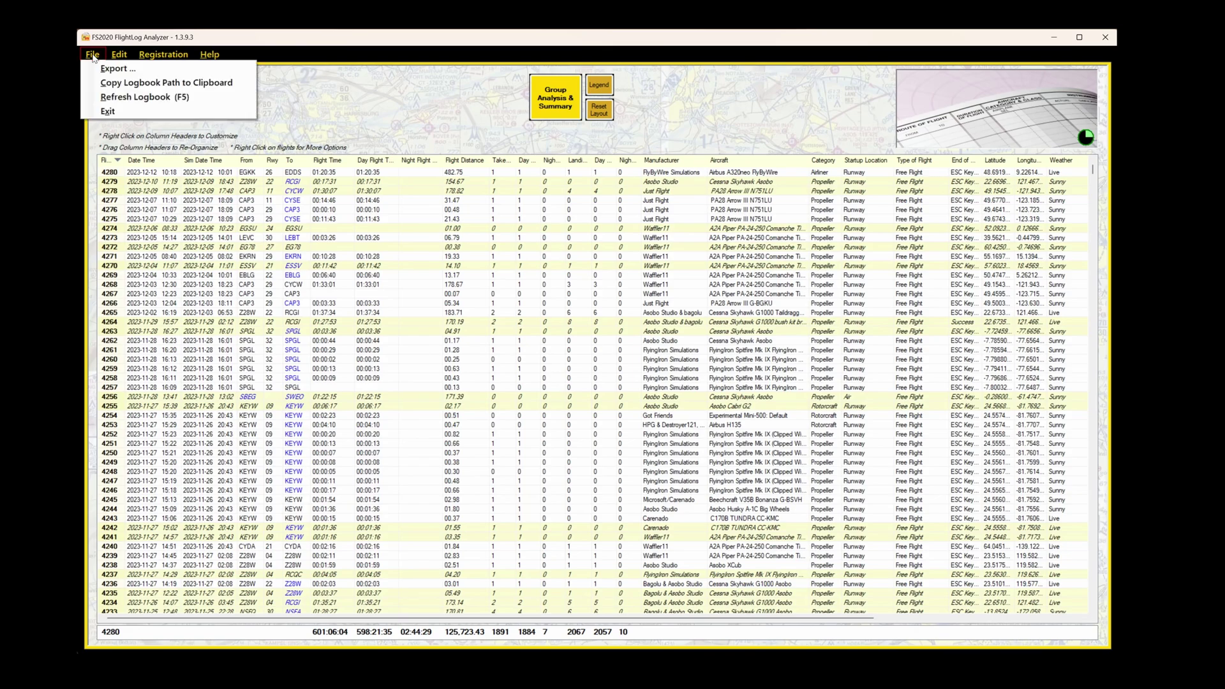
click(141, 99)
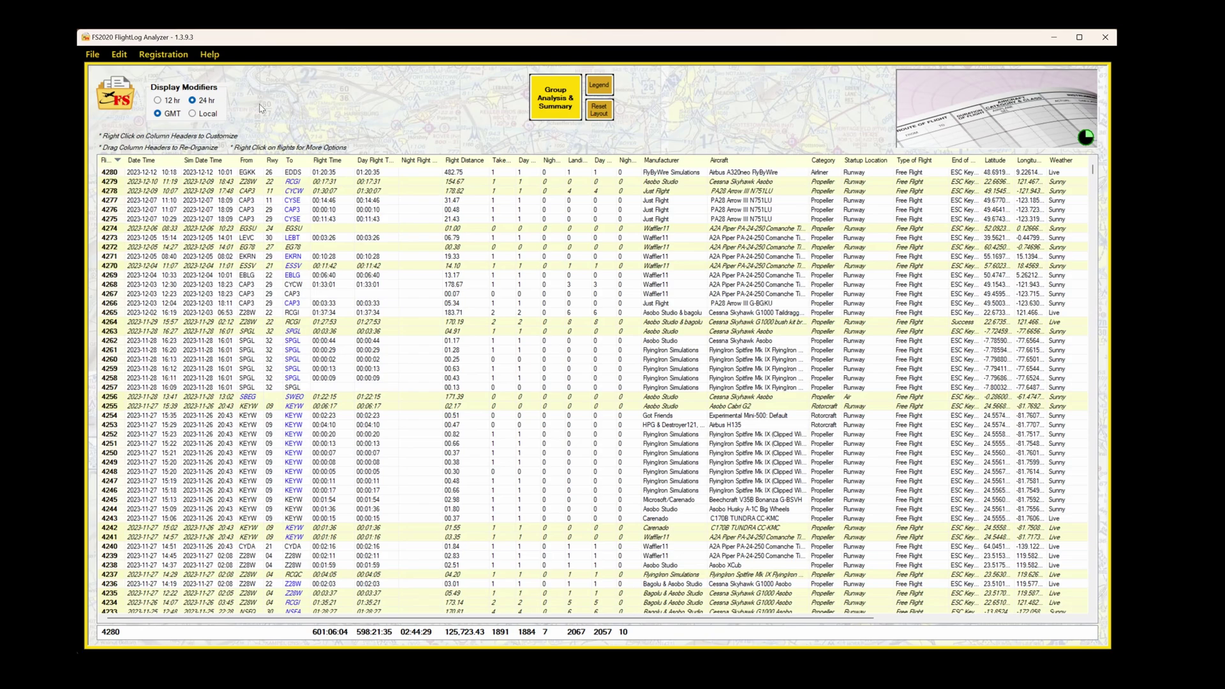
Review the flight-path and logbook-editor settings in Edit > Preferences and close them unchanged
click(118, 56)
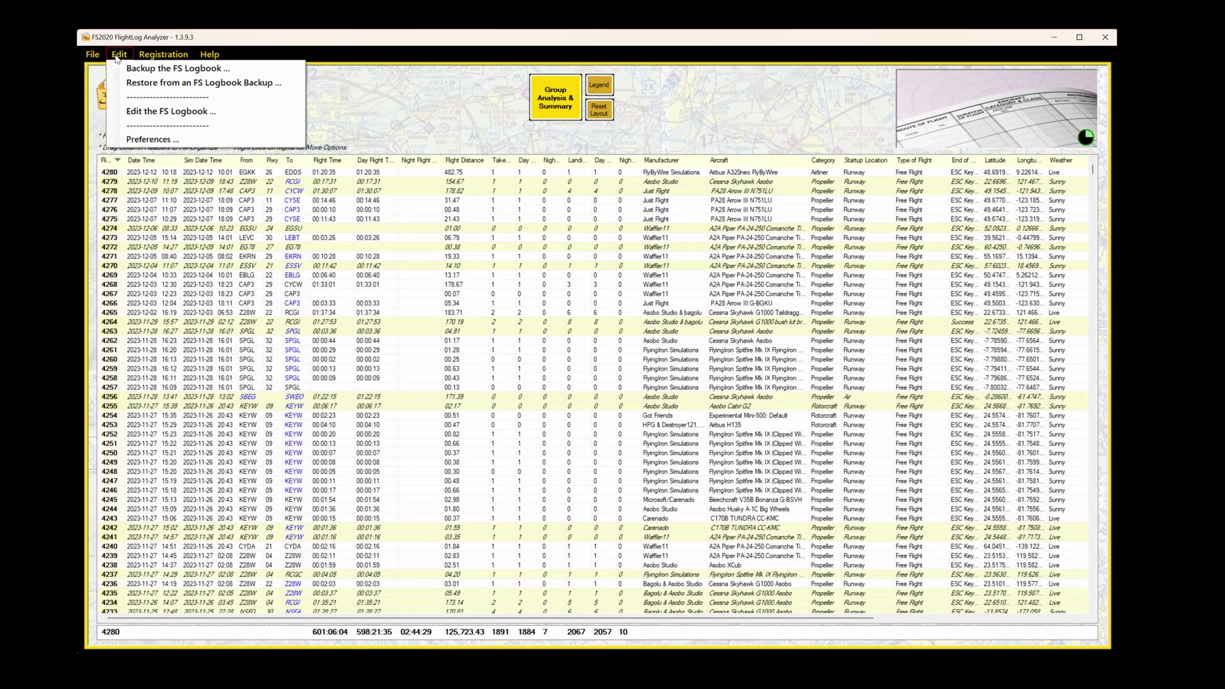
click(153, 140)
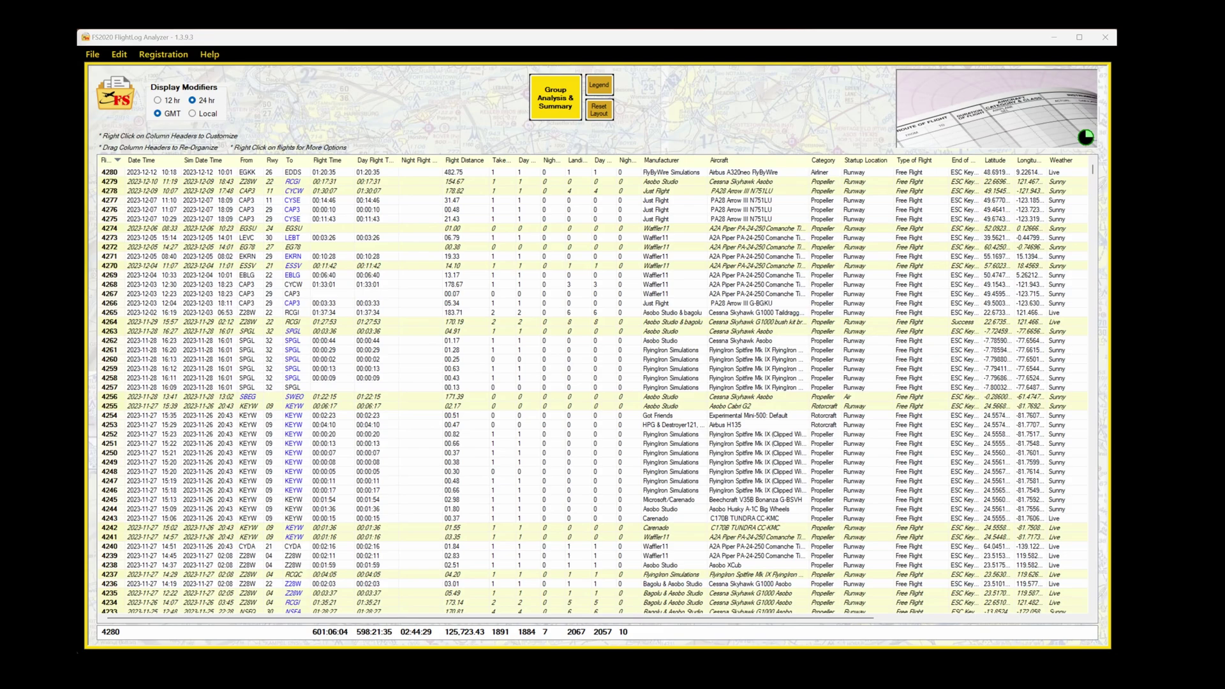
drag(295, 73, 431, 114)
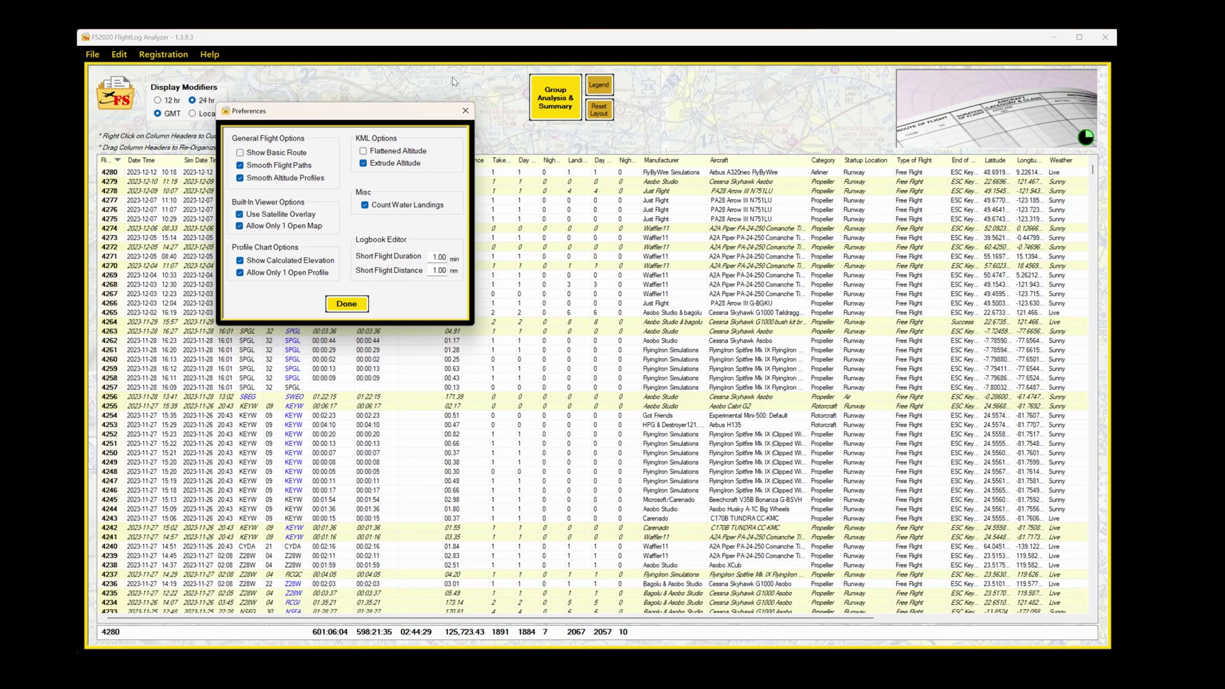
click(466, 110)
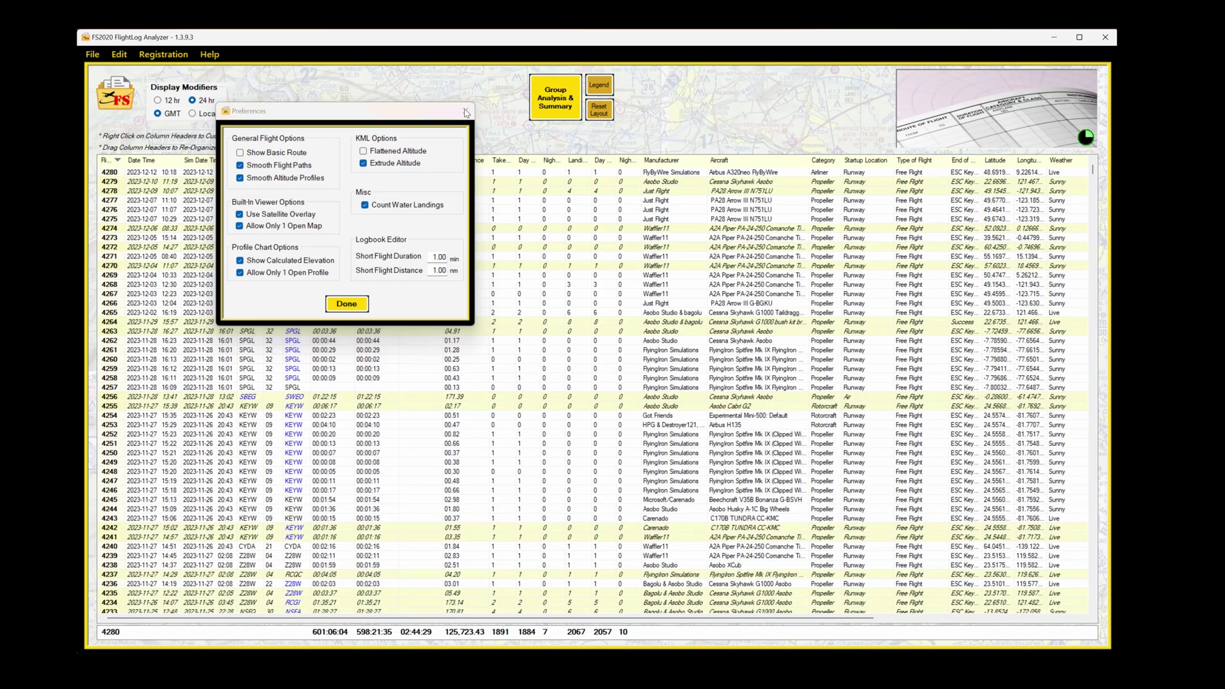
Look over the Edit menu's backup and restore options, then bring up the Help menu
click(117, 57)
click(117, 58)
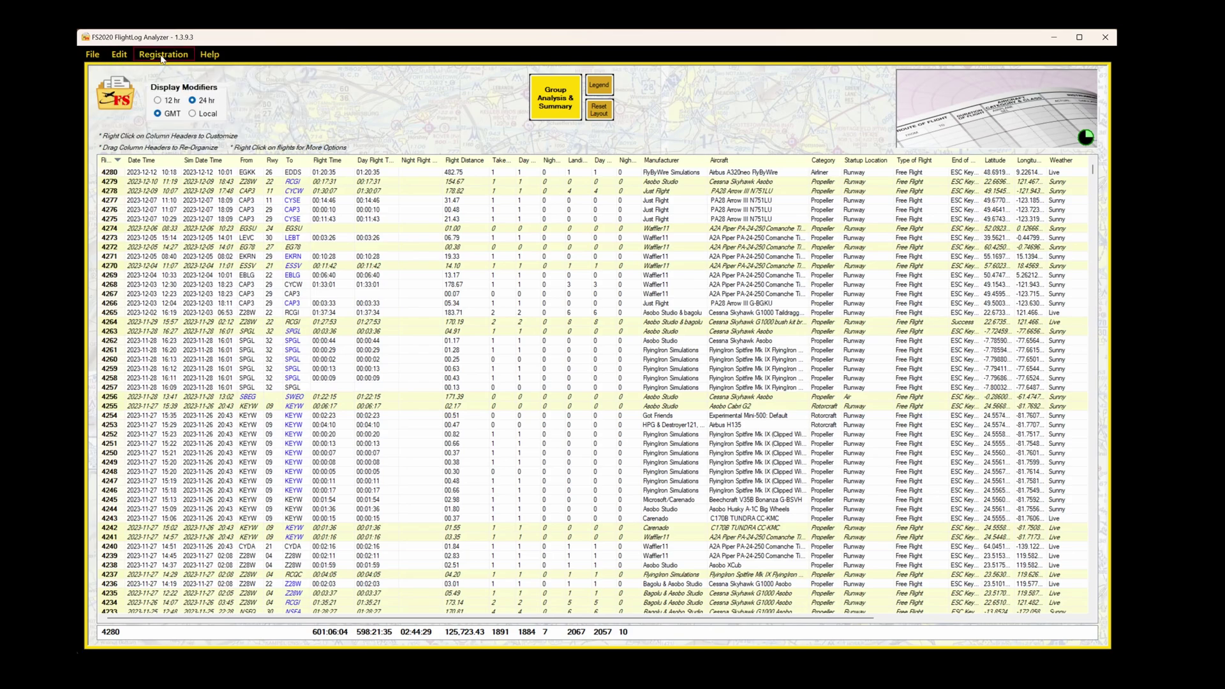
click(209, 57)
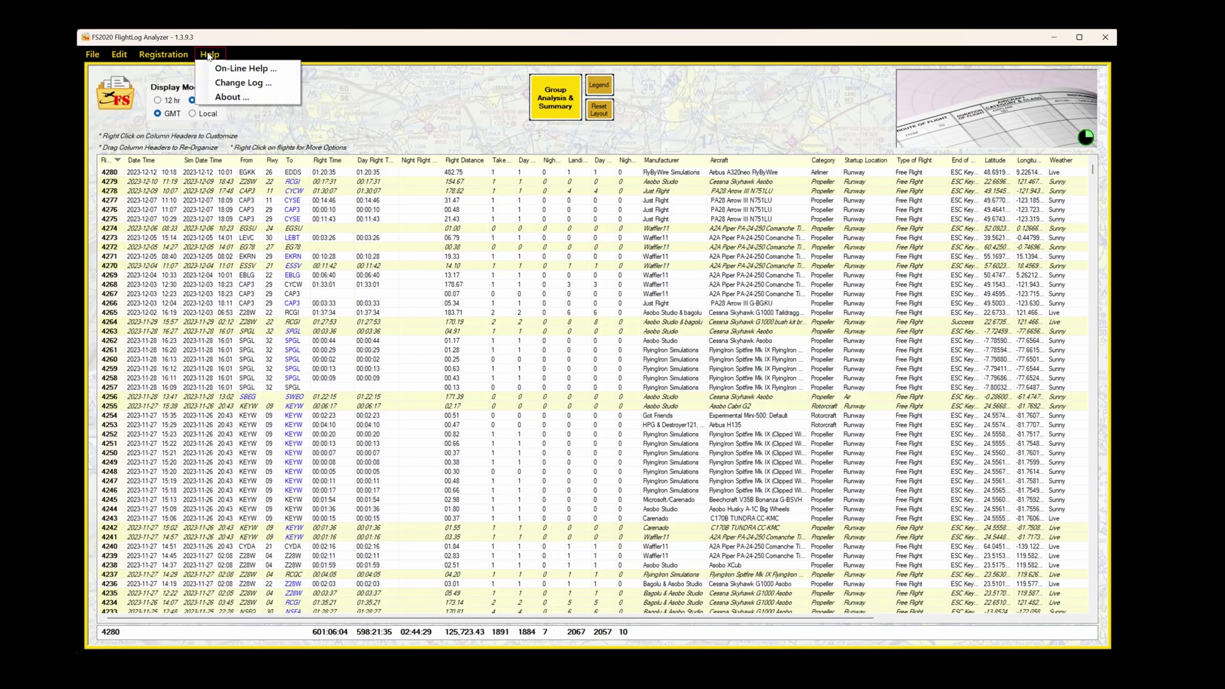
click(208, 56)
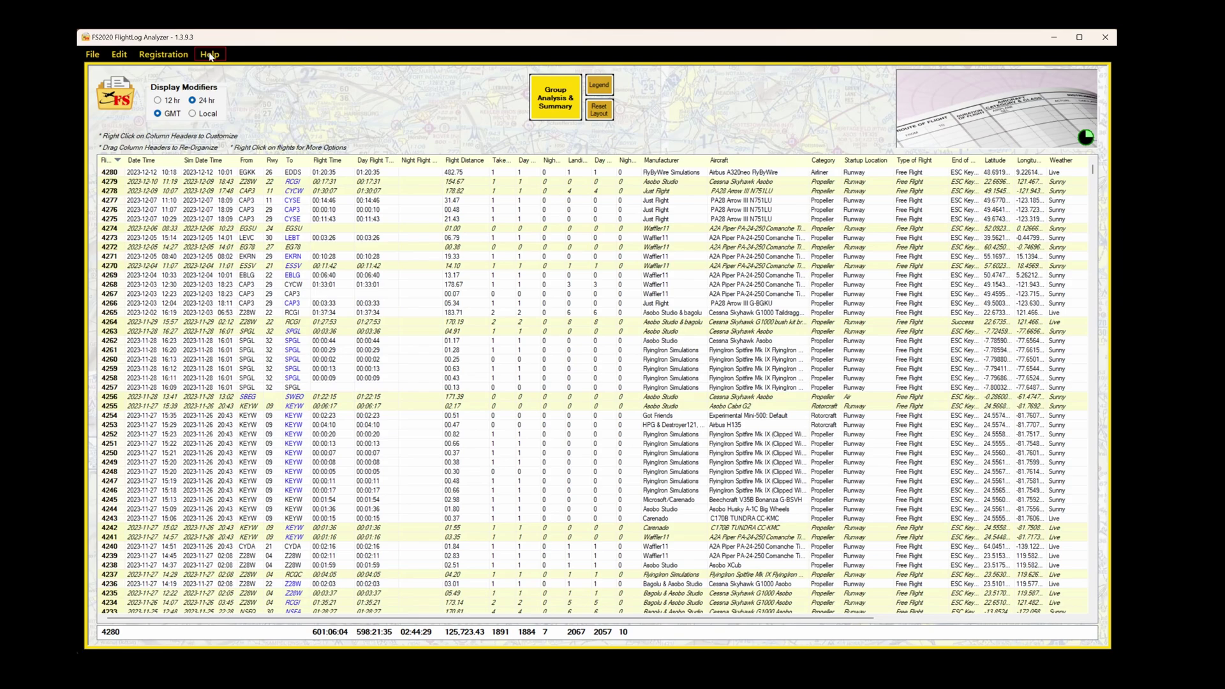
click(208, 56)
mouse_move(1093, 173)
mouse_down()
mouse_move(1095, 196)
mouse_move(1097, 161)
mouse_up()
click(598, 86)
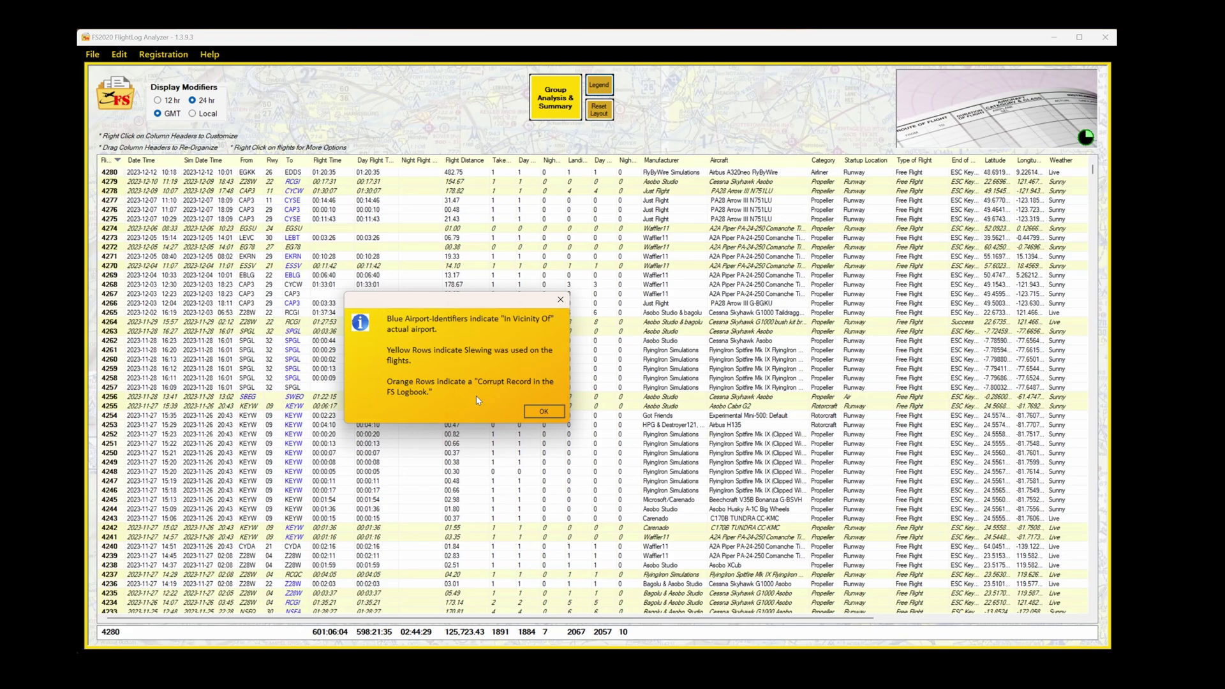
click(544, 411)
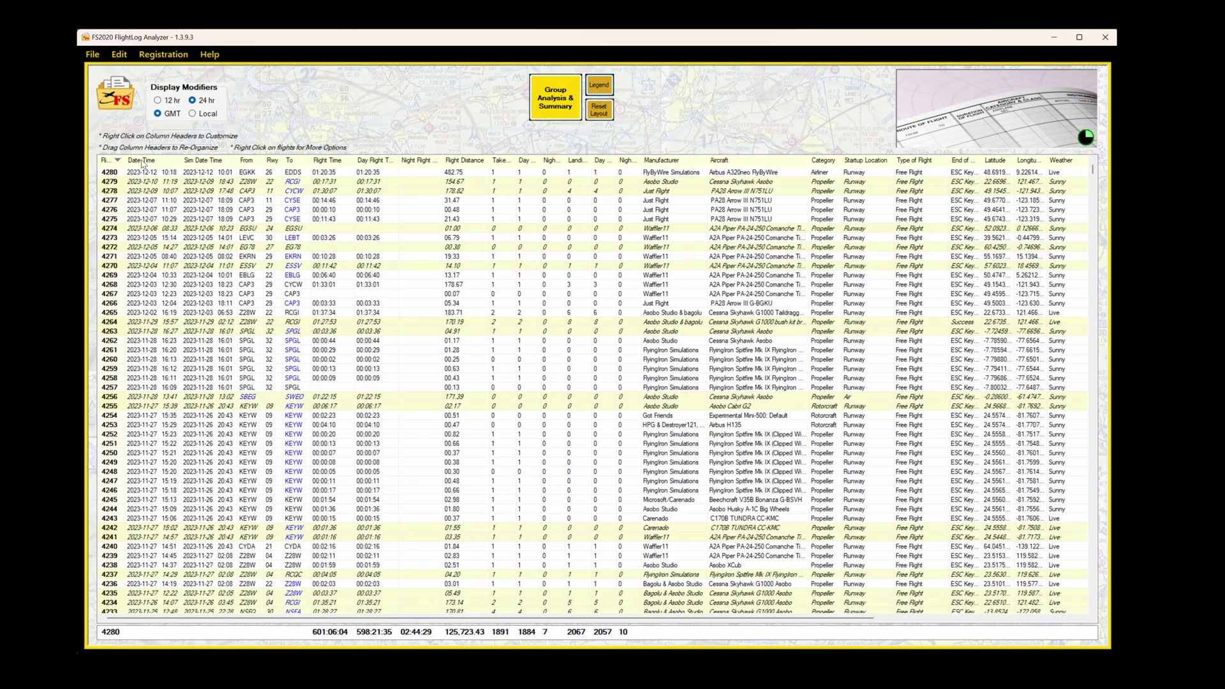
Move Date Time after Rwy, Aircraft after Sim Date Time, and Startup Location after From
drag(141, 163, 284, 164)
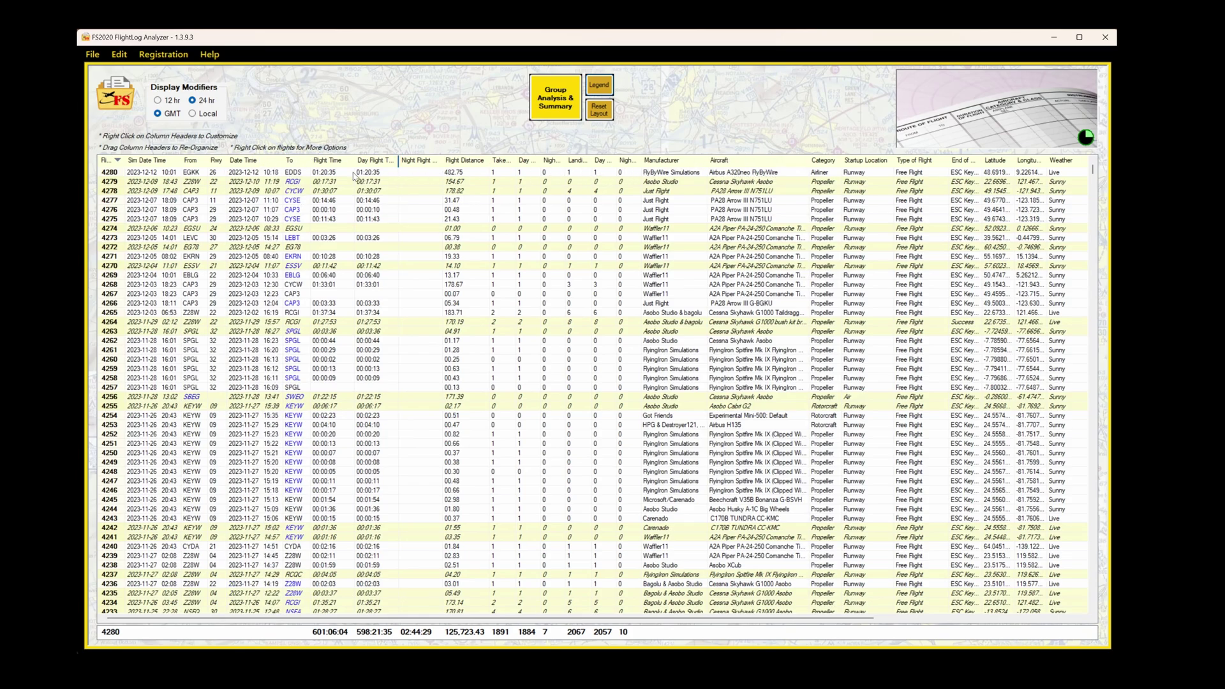
drag(261, 167, 180, 163)
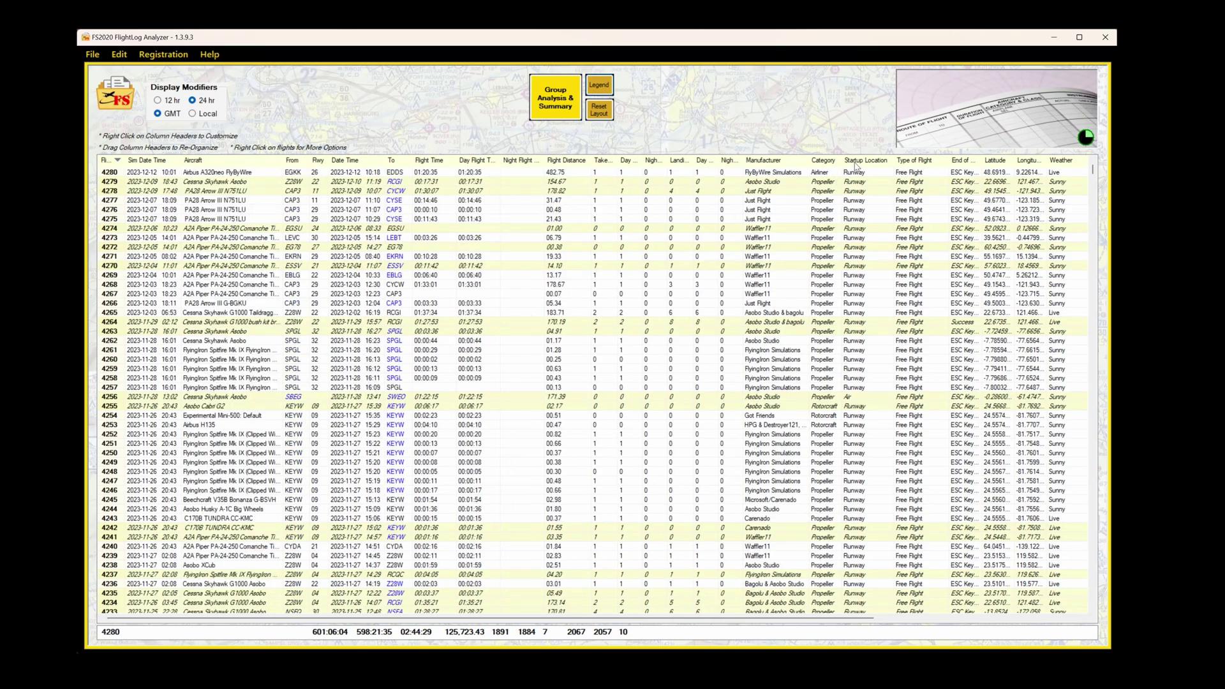
drag(859, 163, 320, 164)
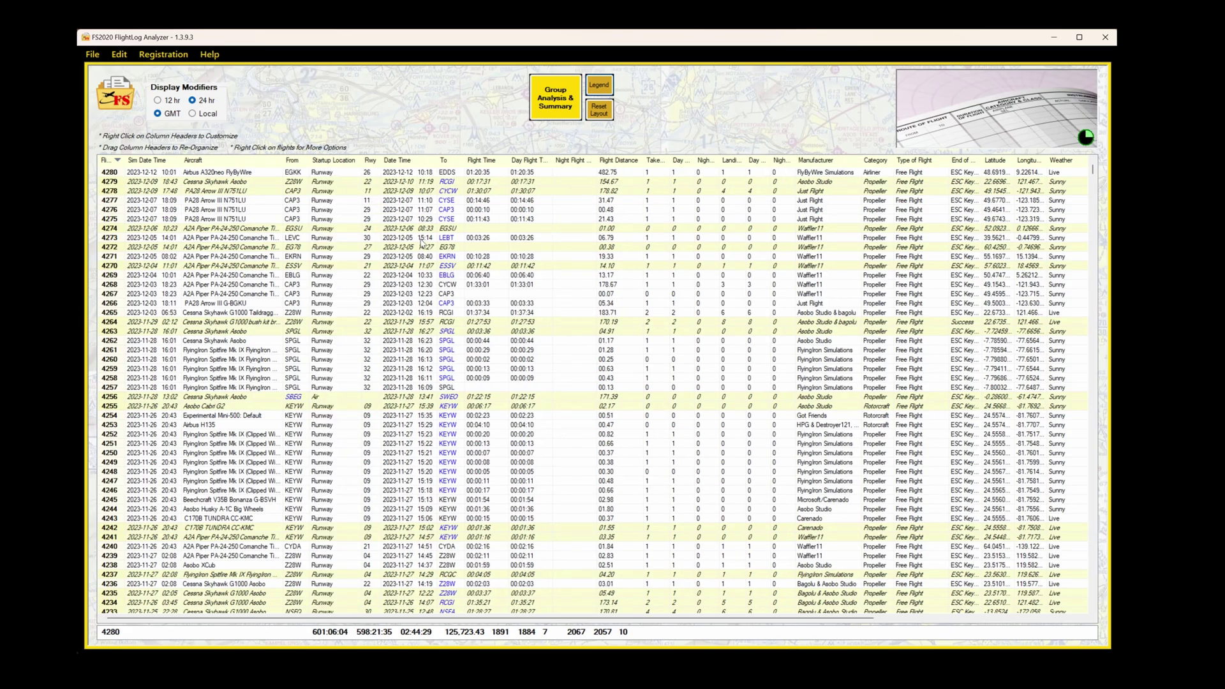
Hide the Flight Distance, takeoff/landing, Manufacturer, Category and remaining columns through Type of Flight Detail
right_click(488, 161)
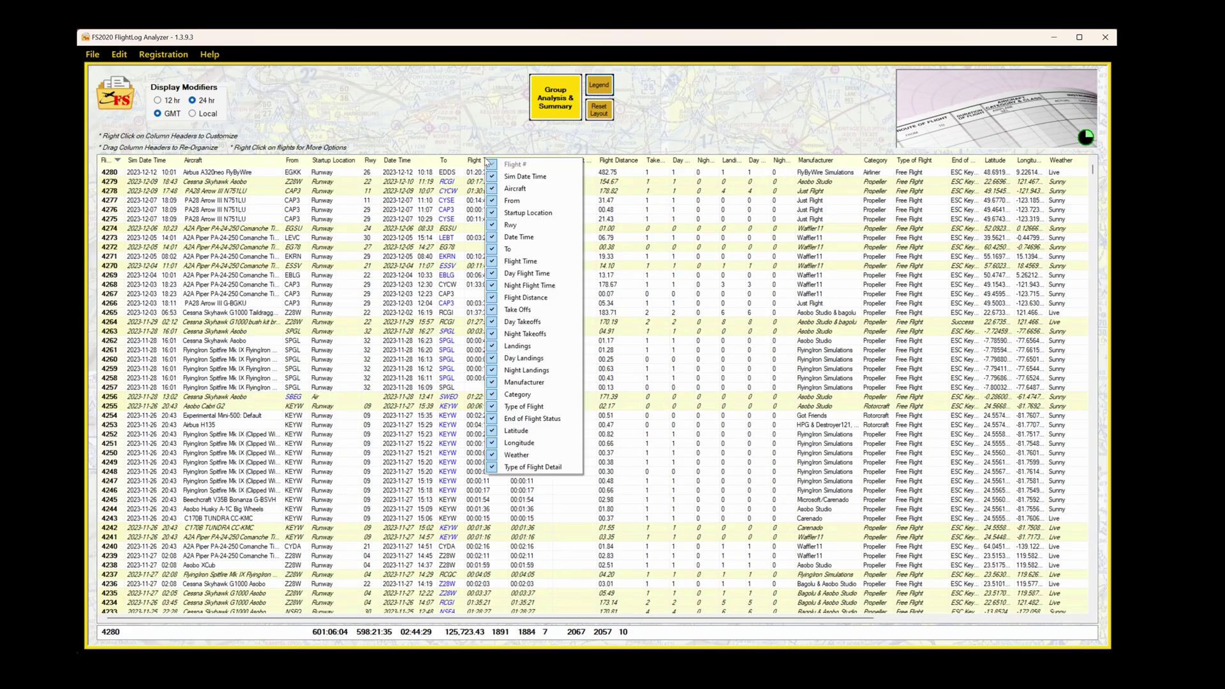
click(496, 298)
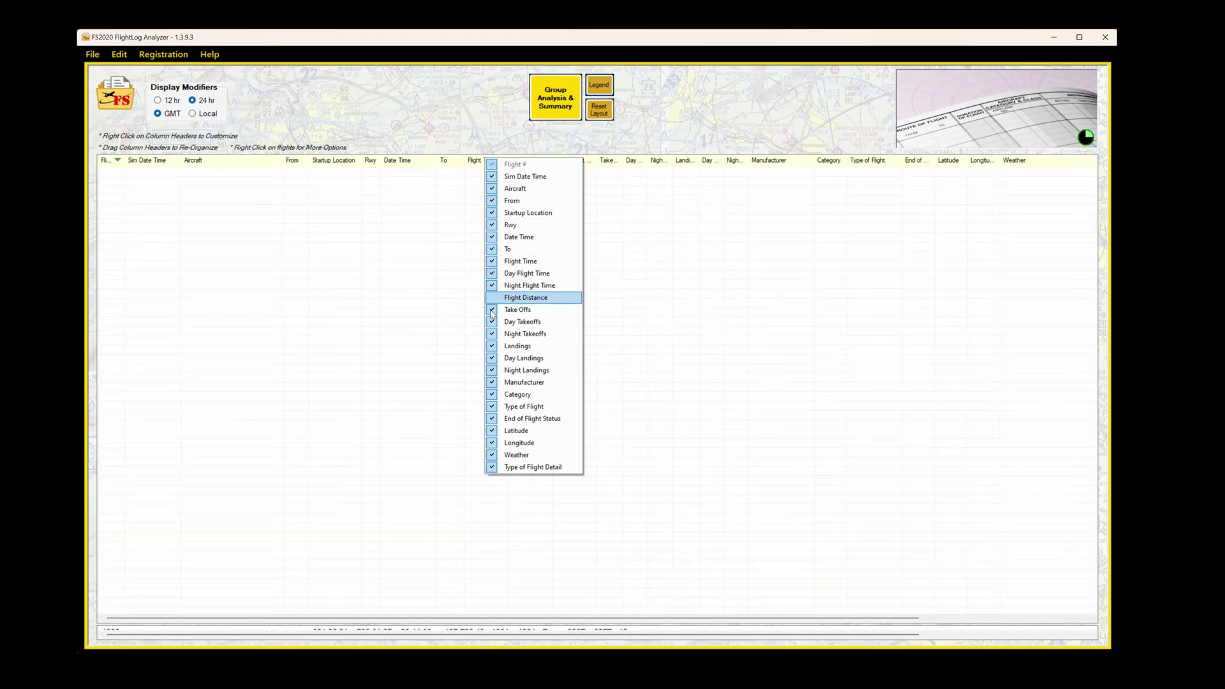
click(491, 323)
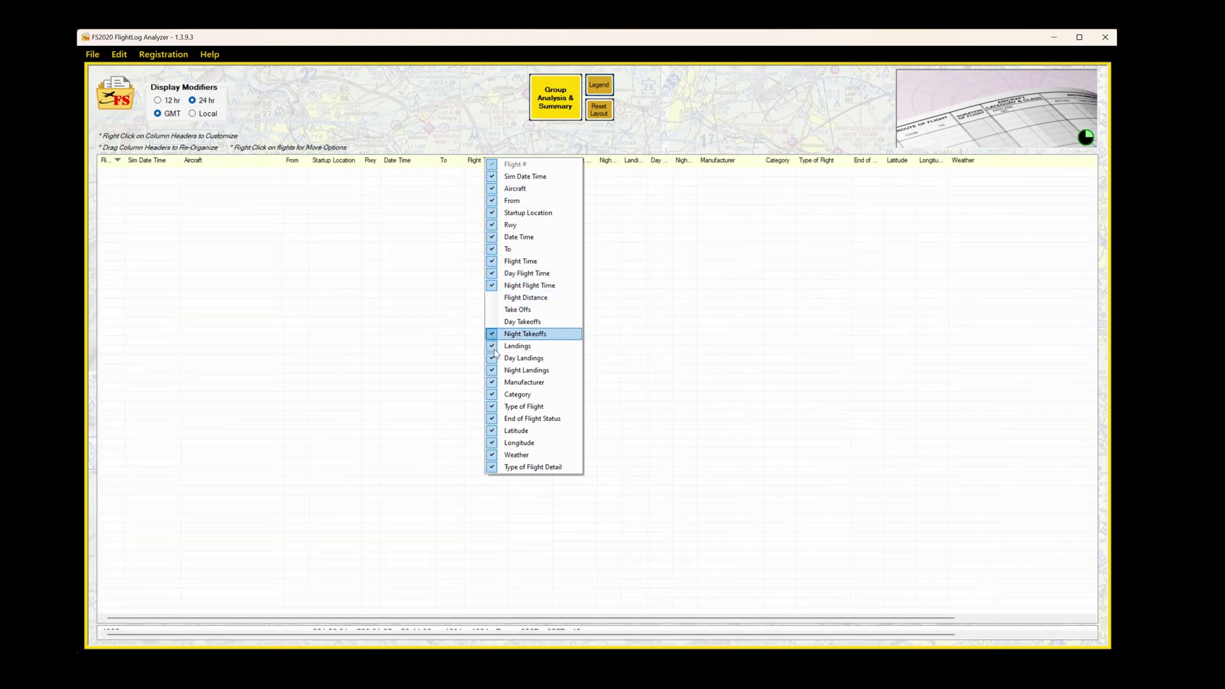
click(495, 349)
click(494, 359)
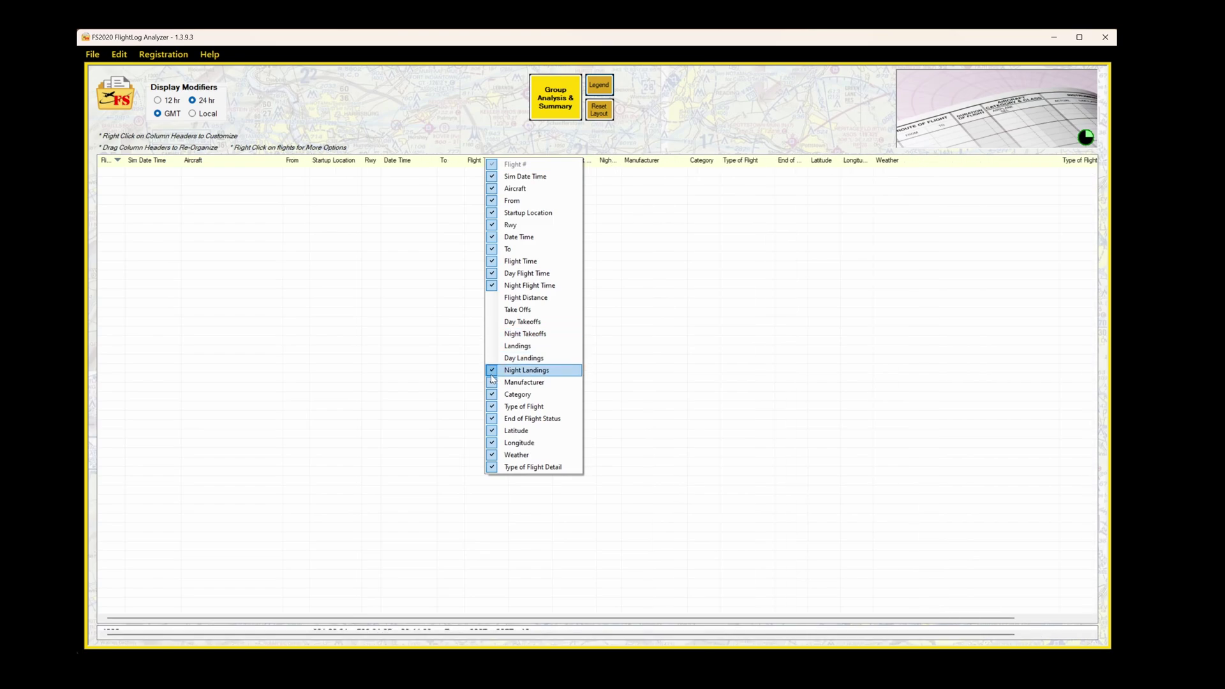
click(492, 386)
click(493, 394)
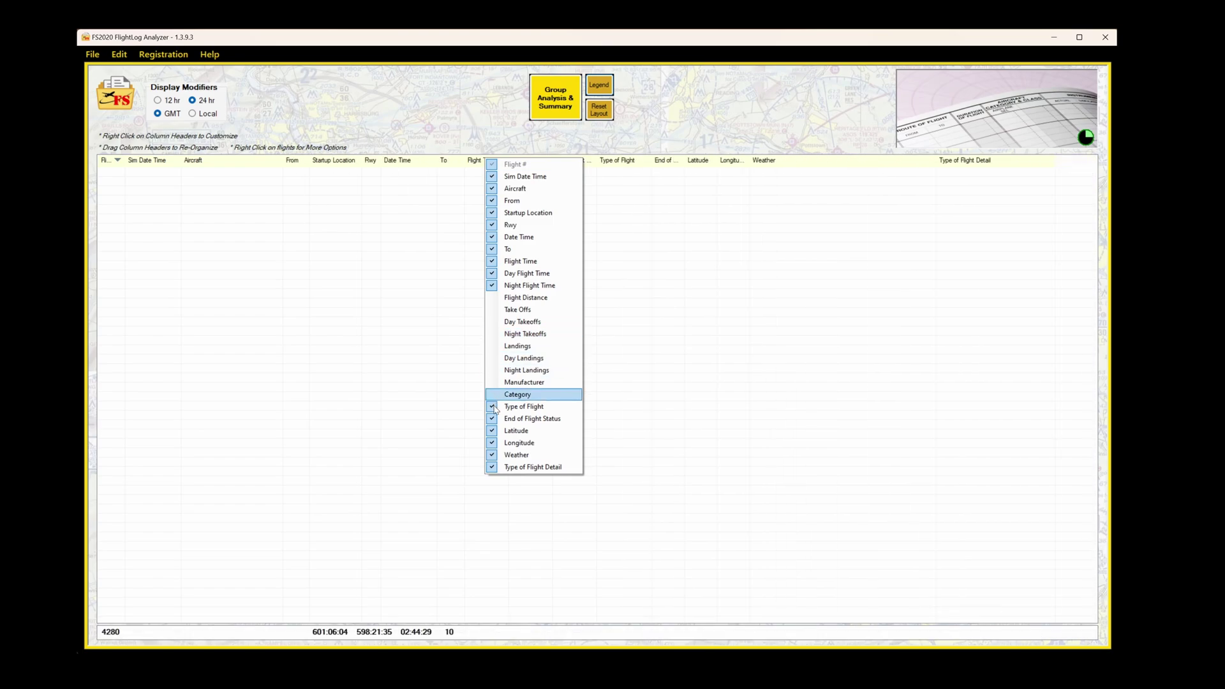
click(494, 420)
click(494, 432)
click(495, 444)
click(494, 455)
click(495, 467)
click(708, 386)
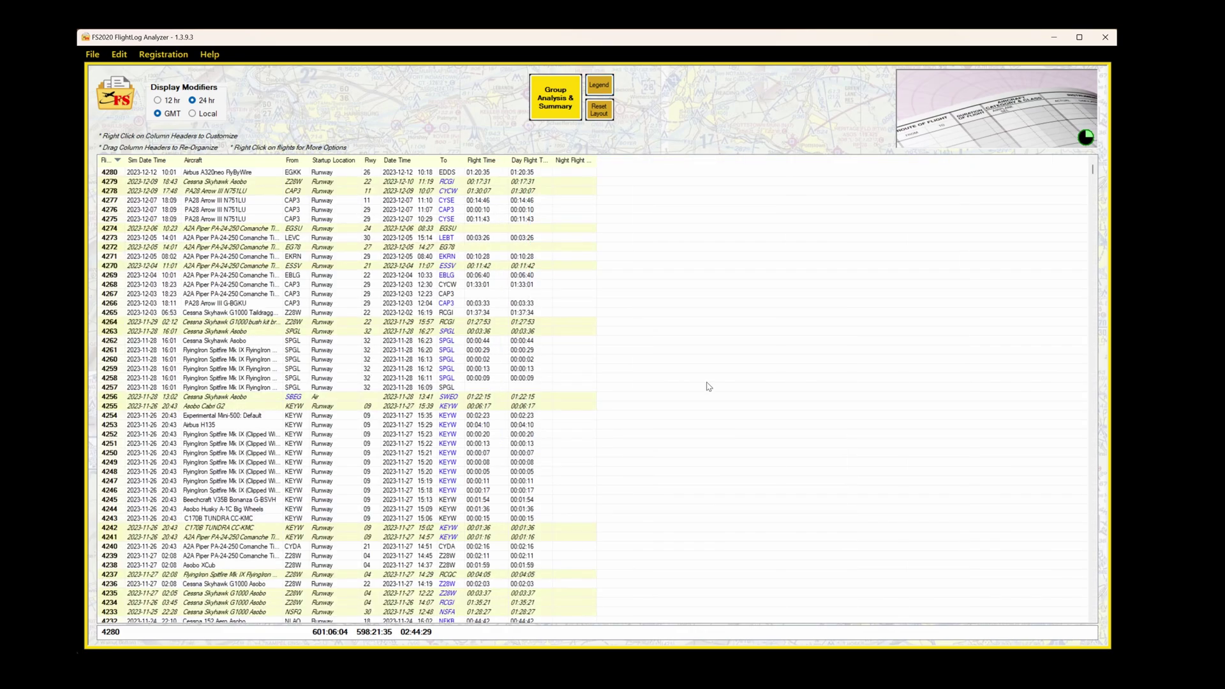
Reset the logbook table to its default column layout, confirming with Yes
click(603, 110)
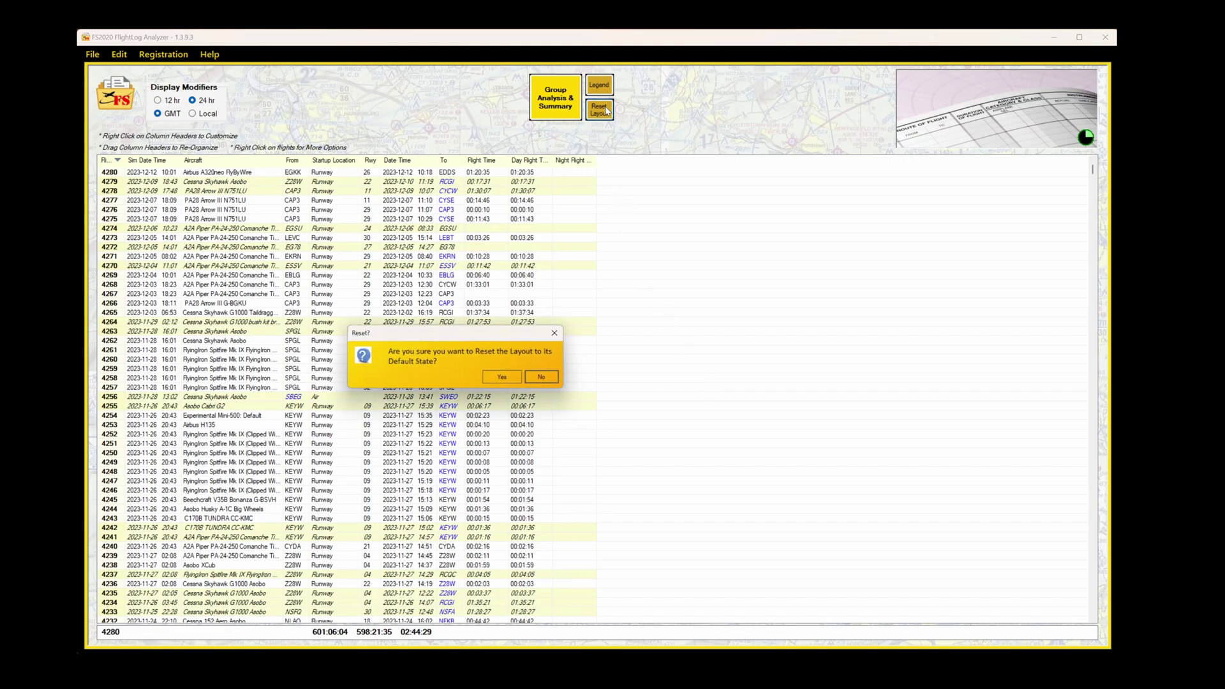
click(518, 379)
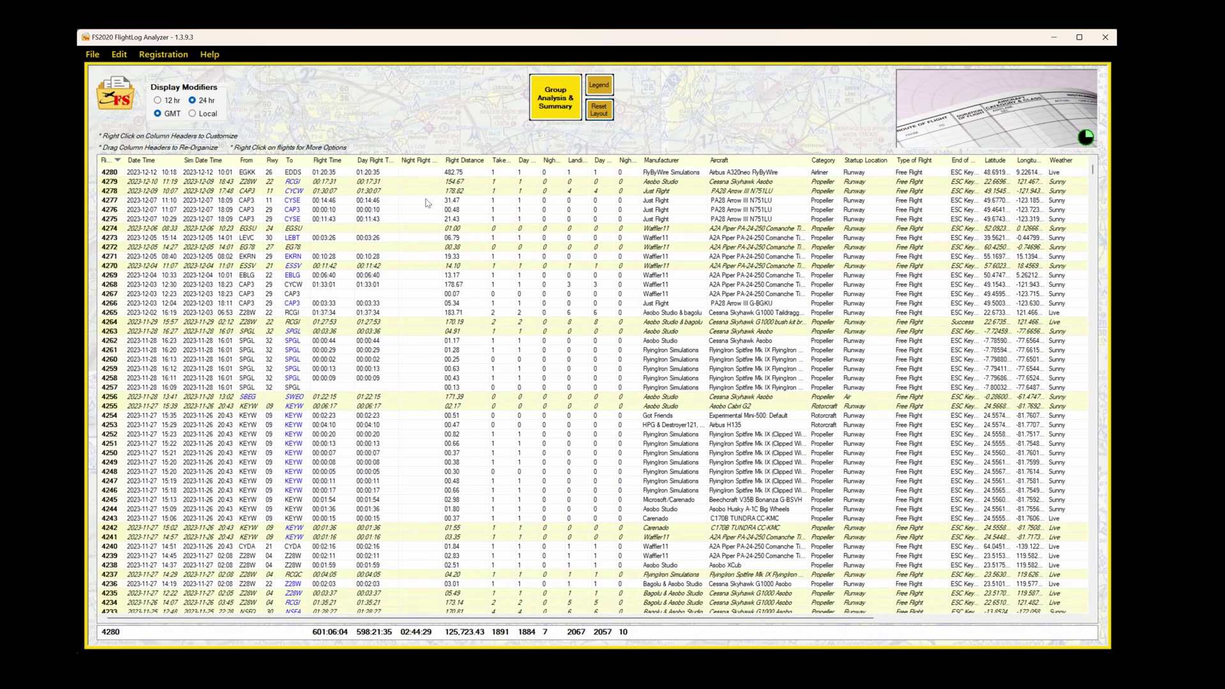
Open the Flight Grouping Analysis and group the flights by aircraft type
click(562, 107)
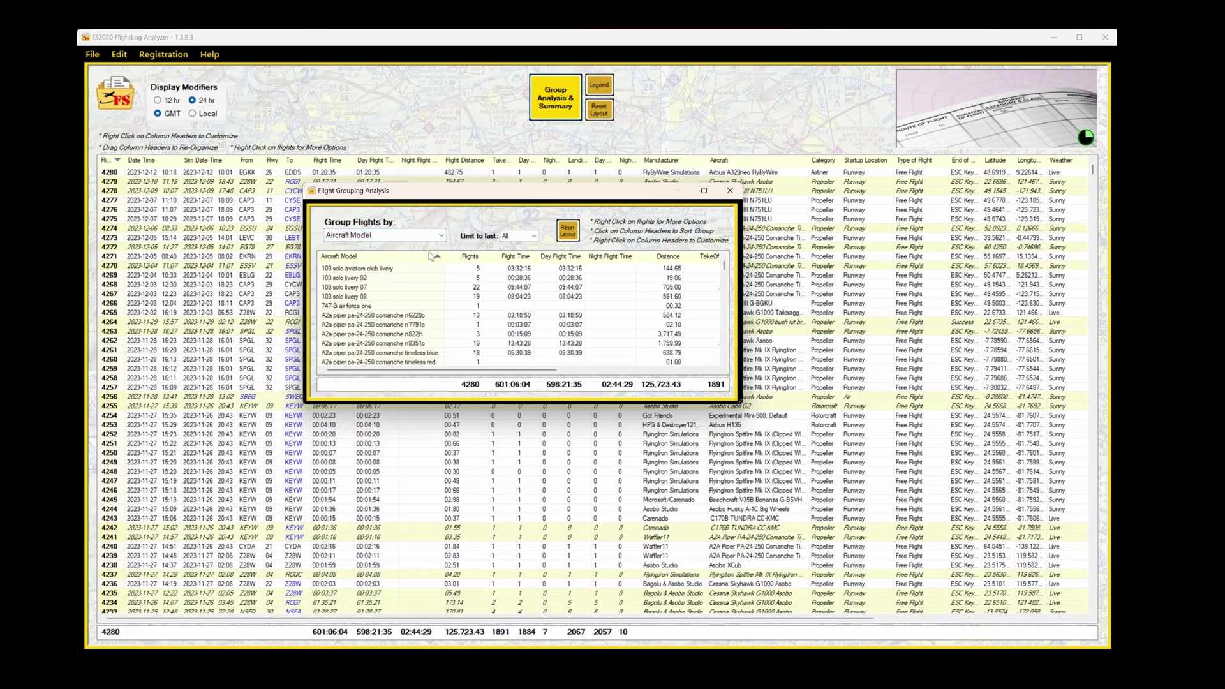
click(443, 236)
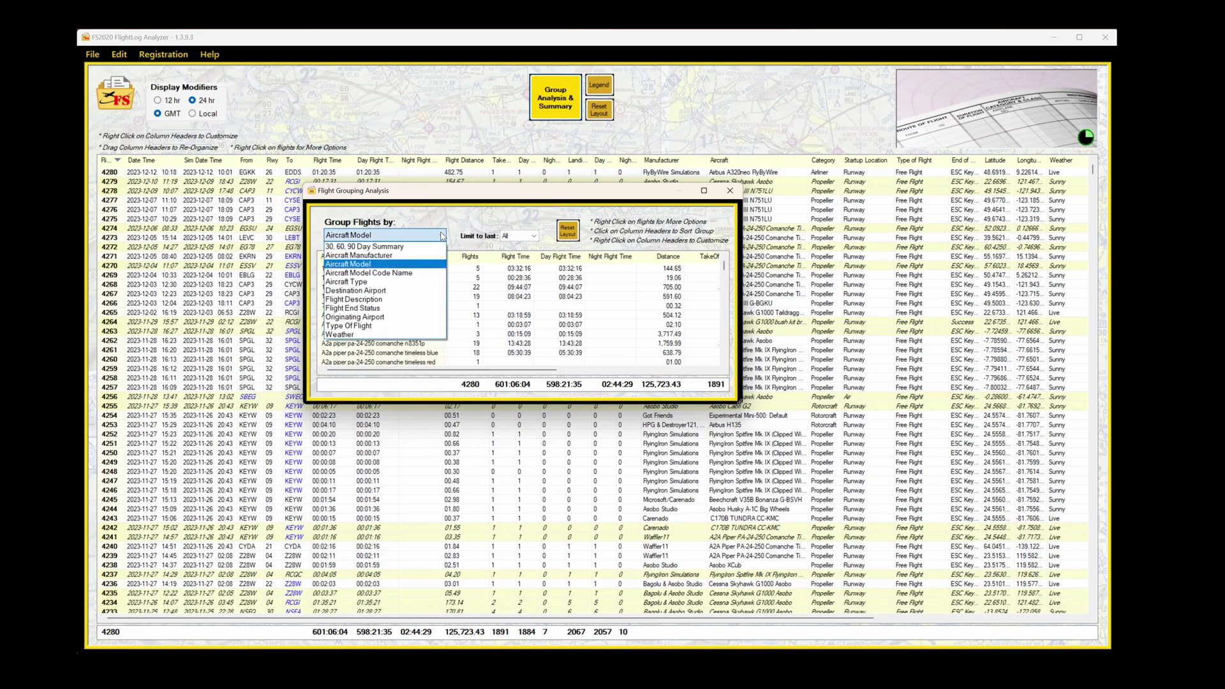
click(402, 283)
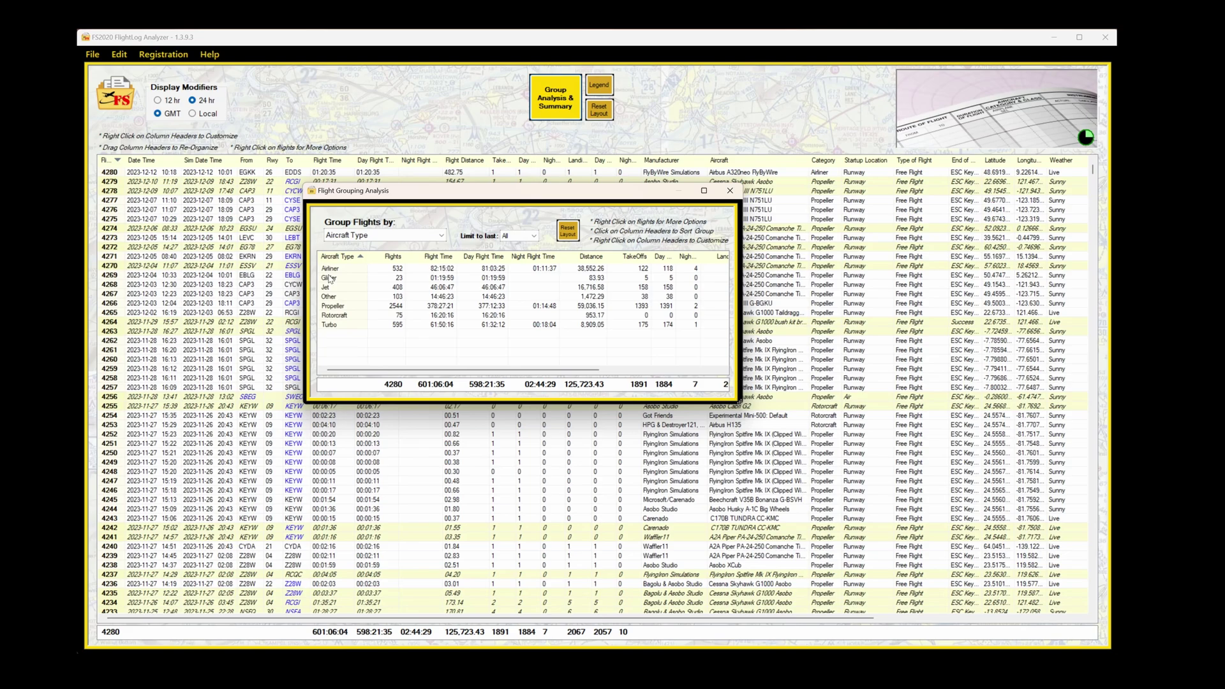
Inspect the Airliner, Propeller and Jet groups and their actions, then close the analysis
click(330, 269)
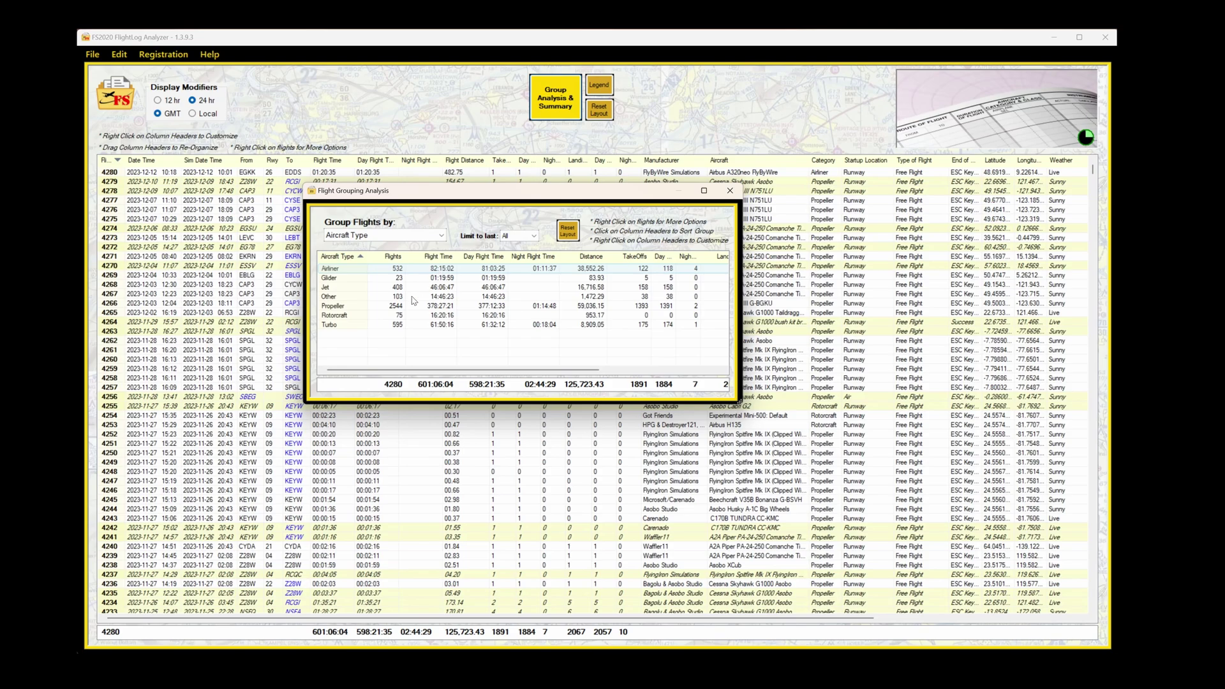
click(341, 309)
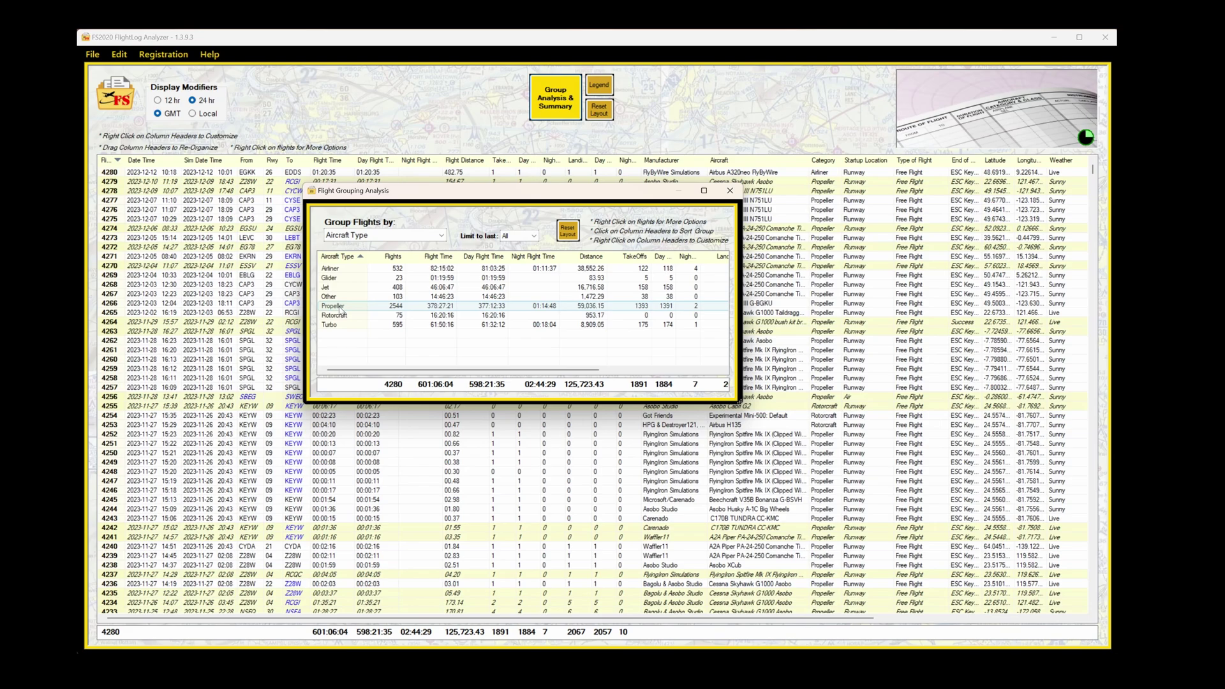
right_click(341, 312)
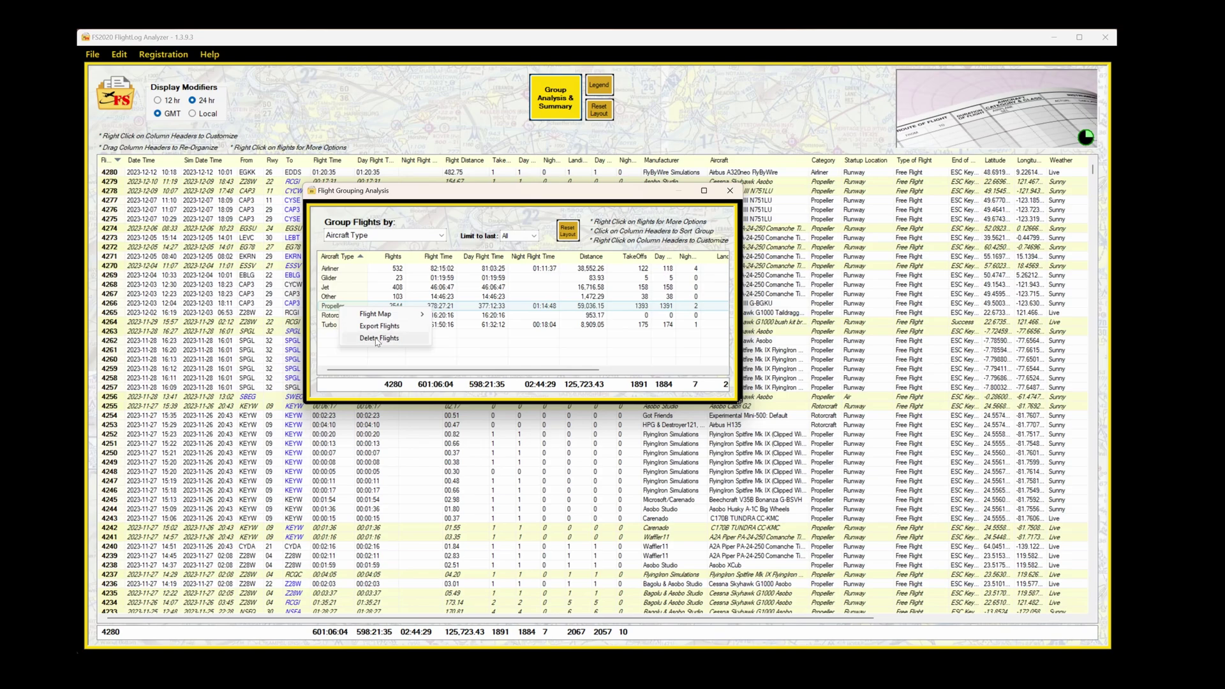
mouse_move(381, 315)
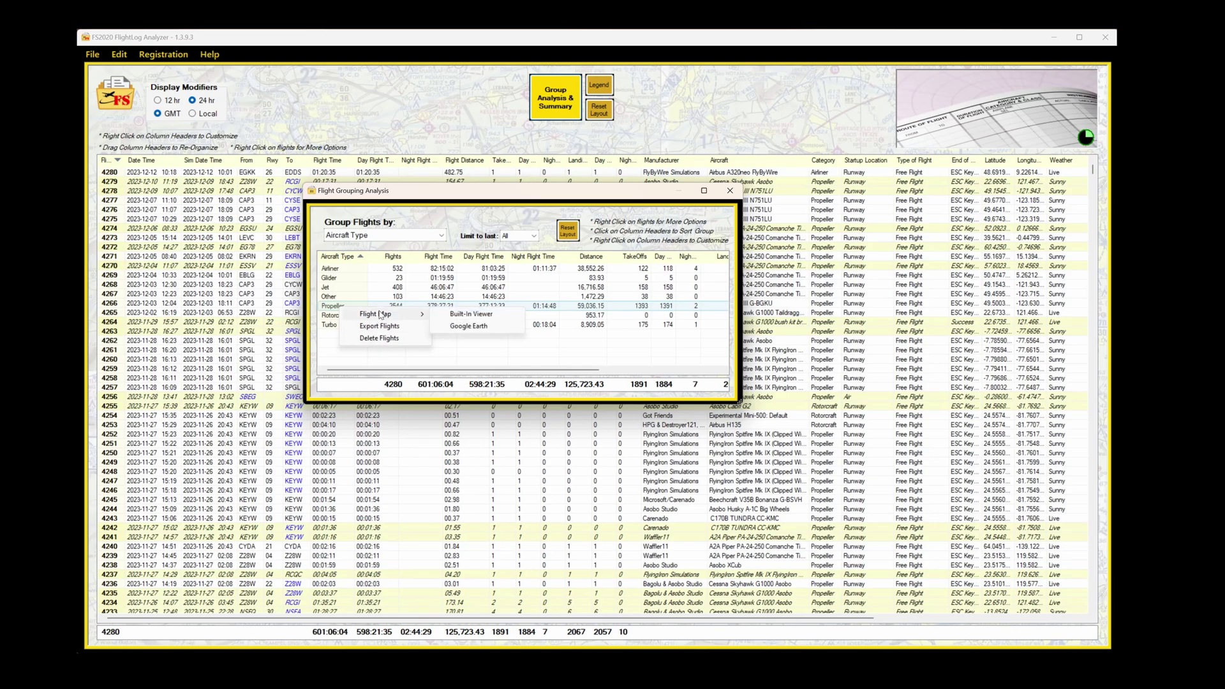
click(332, 289)
click(332, 289)
right_click(333, 291)
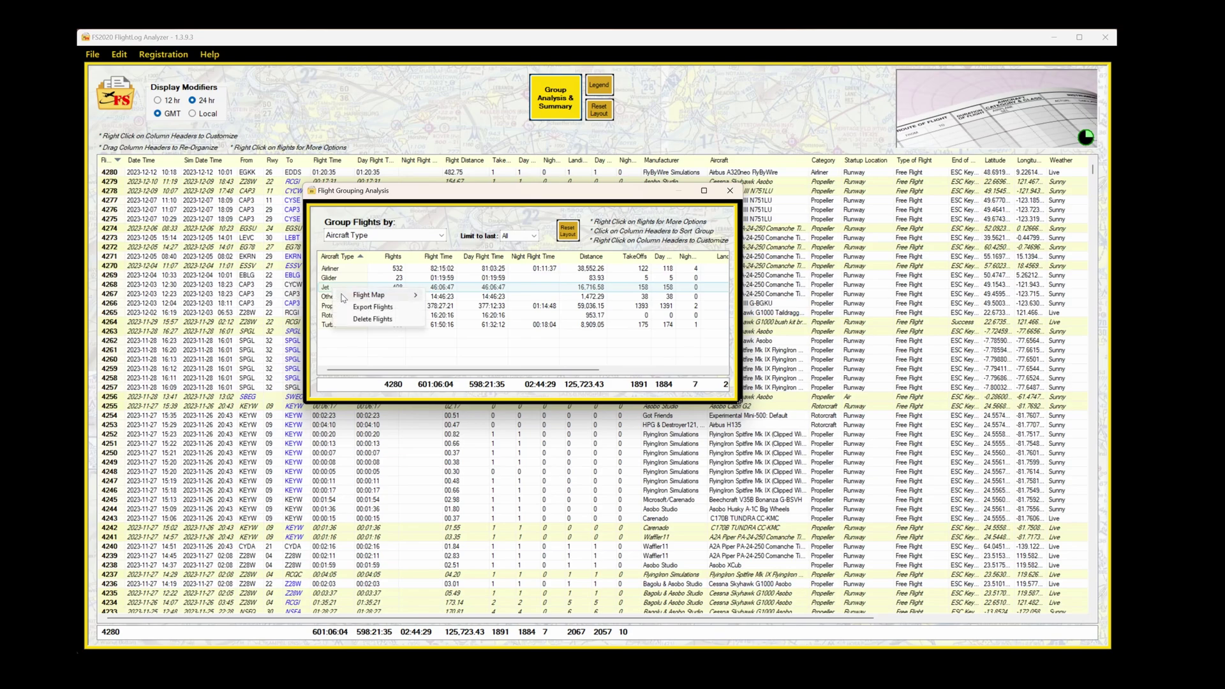
key(Escape)
click(730, 191)
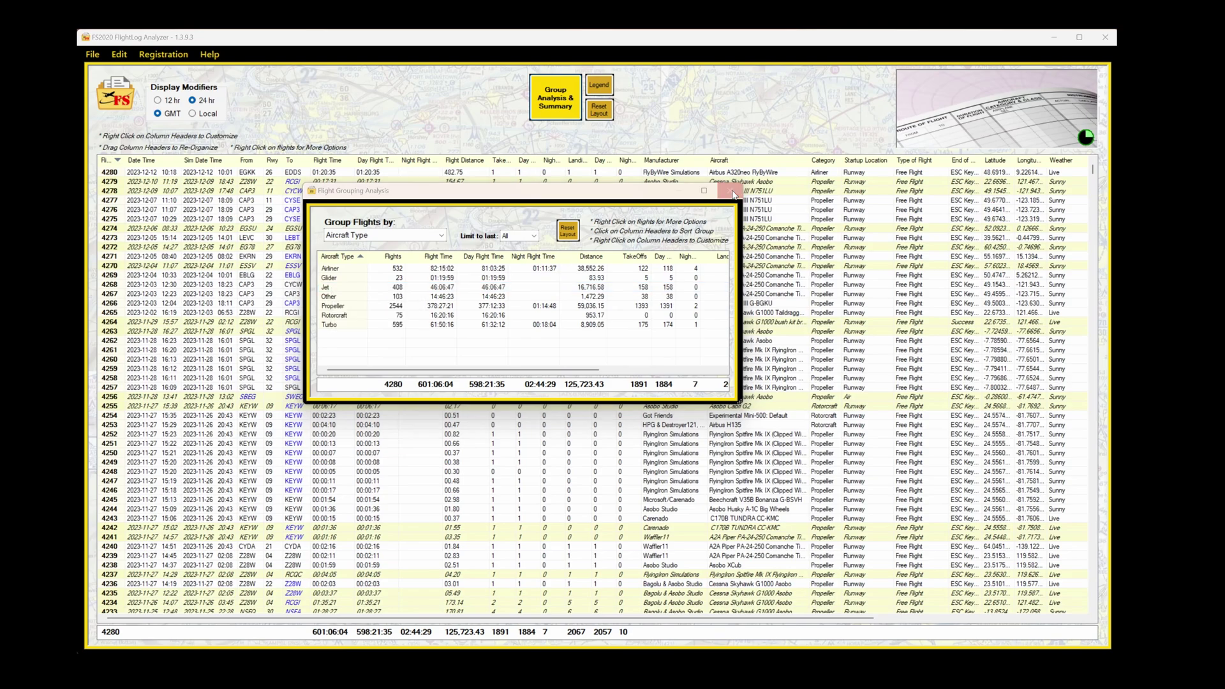
Open the Flight Profile altitude chart for flight 4280 from EGKK to EDDS
click(292, 173)
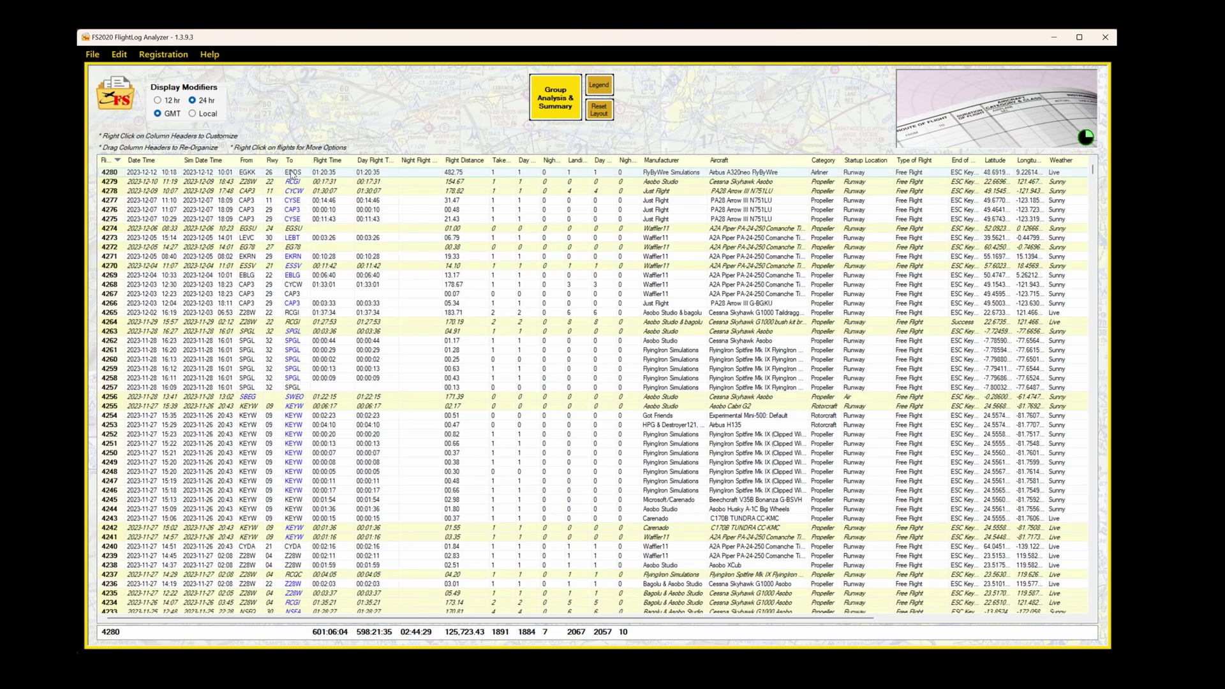
right_click(292, 173)
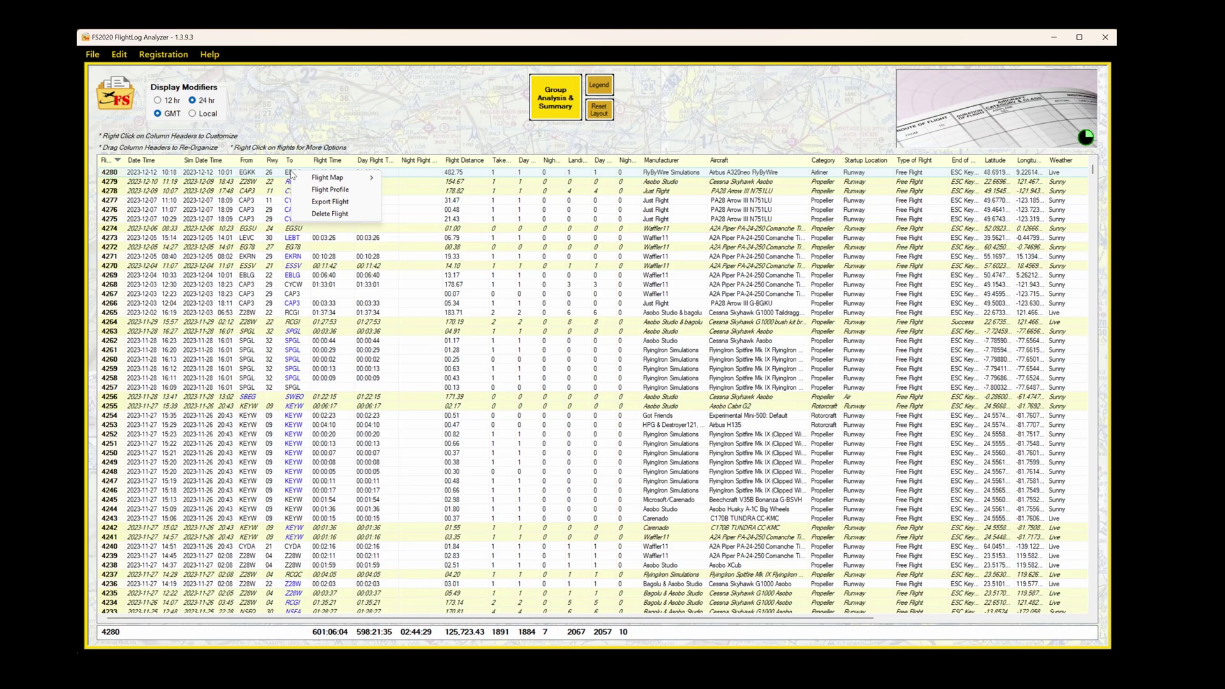
click(322, 190)
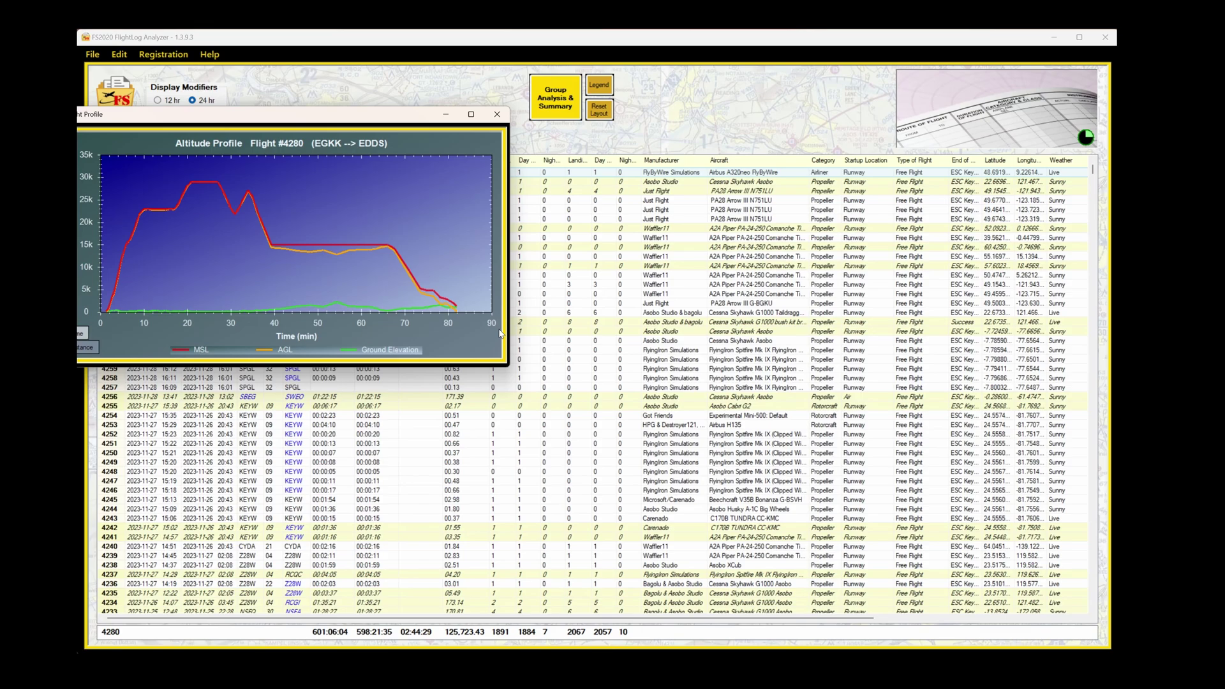
Close the altitude profile and show flight 4280 in the Built-In Flight Map viewer
click(497, 115)
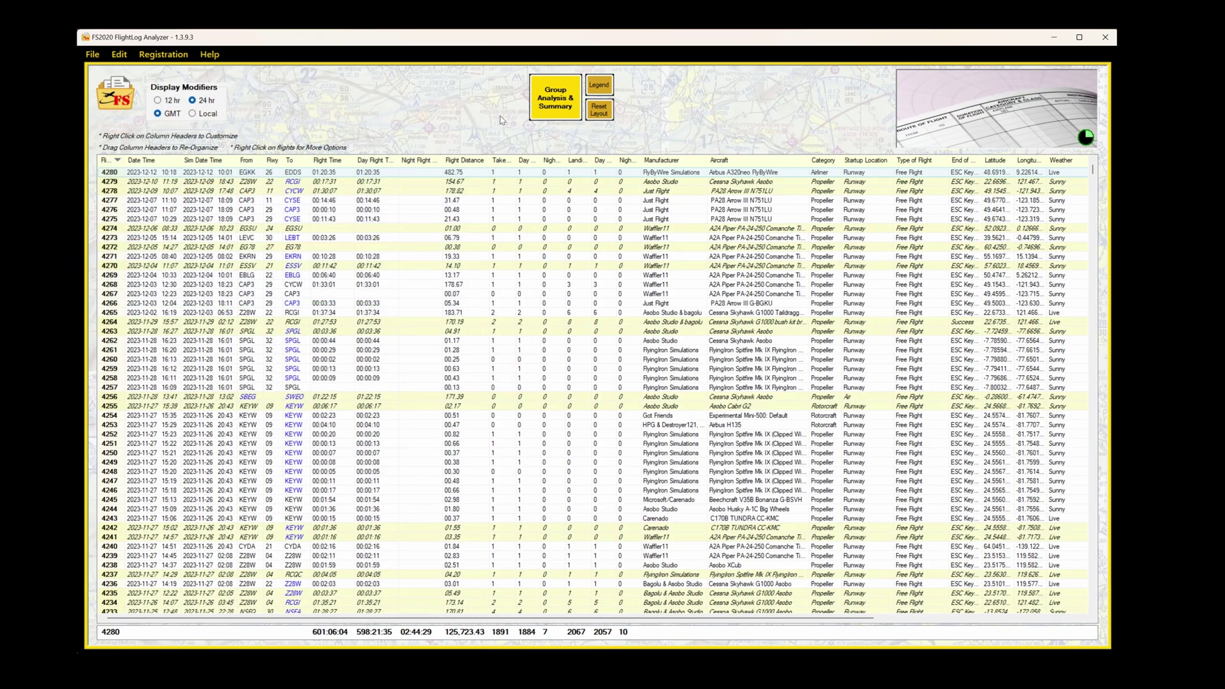
right_click(292, 177)
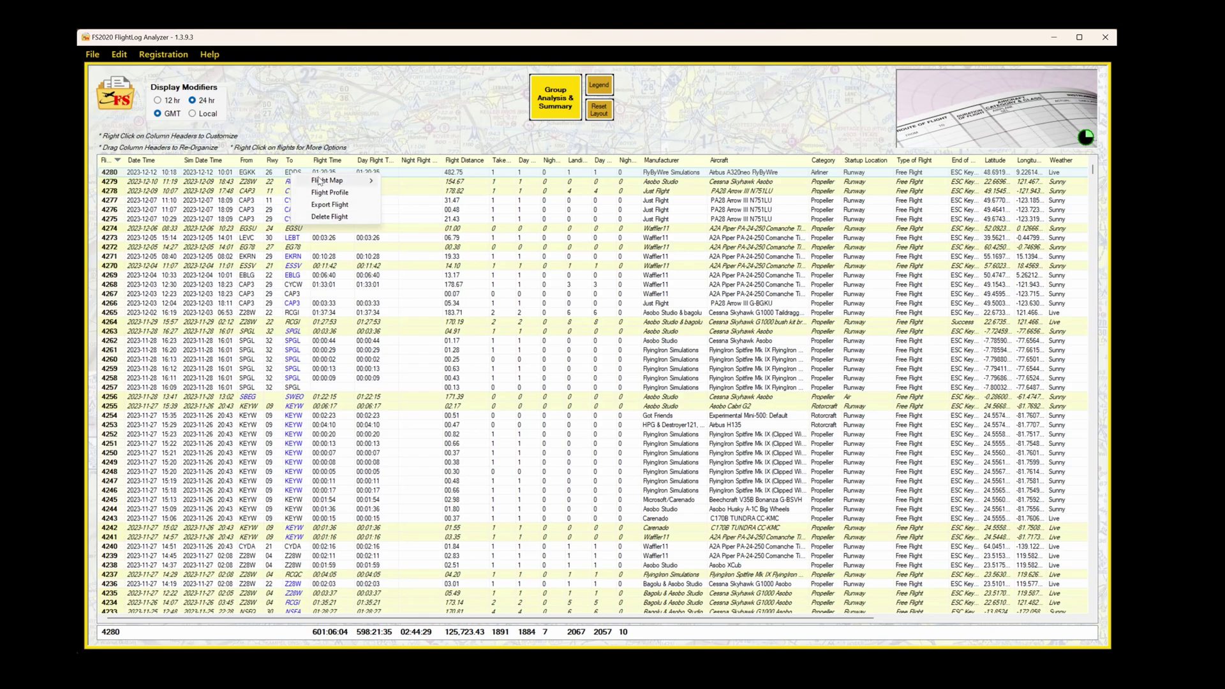
mouse_move(322, 181)
click(411, 181)
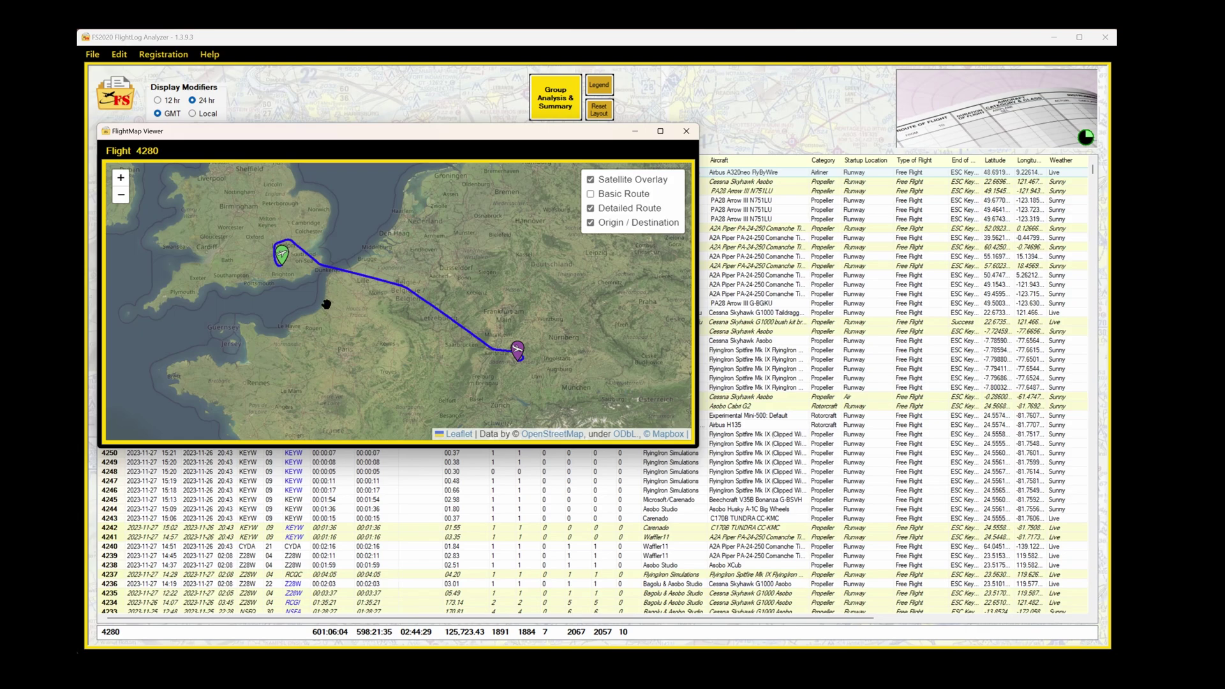
Pan and zoom the satellite map to frame the departure around Brighton and south London
drag(326, 304, 405, 330)
scroll(362, 307, up, 1)
scroll(361, 307, up, 1)
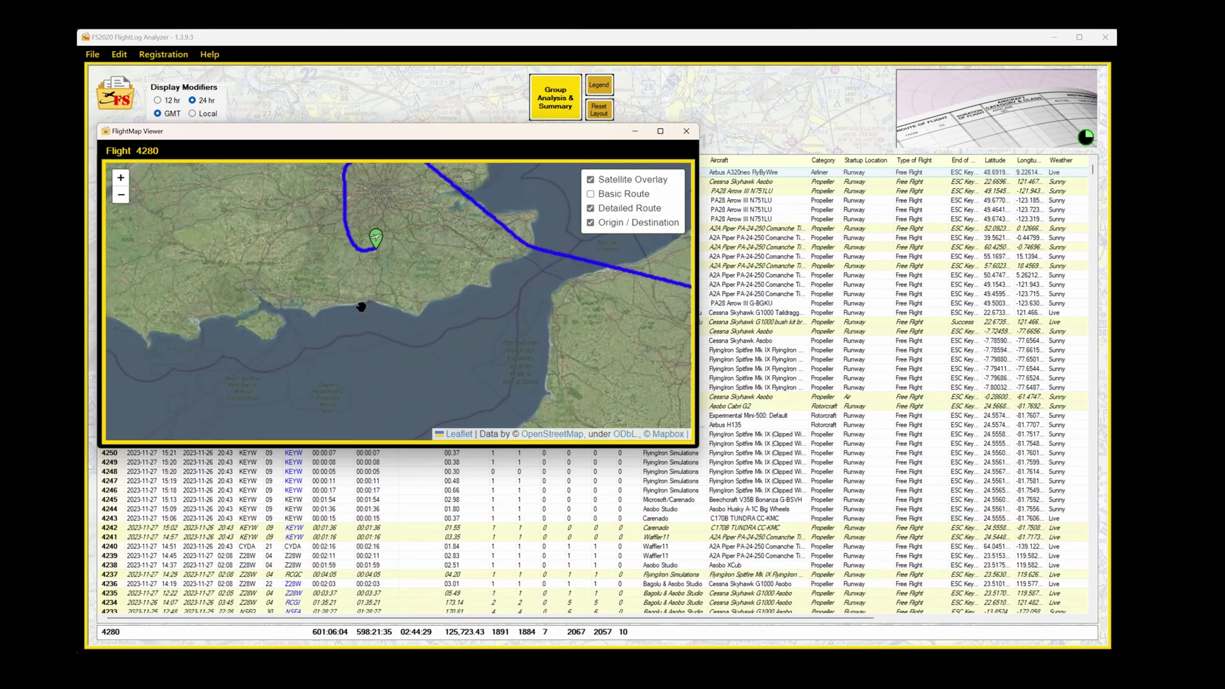
drag(382, 265, 383, 347)
scroll(380, 345, up, 2)
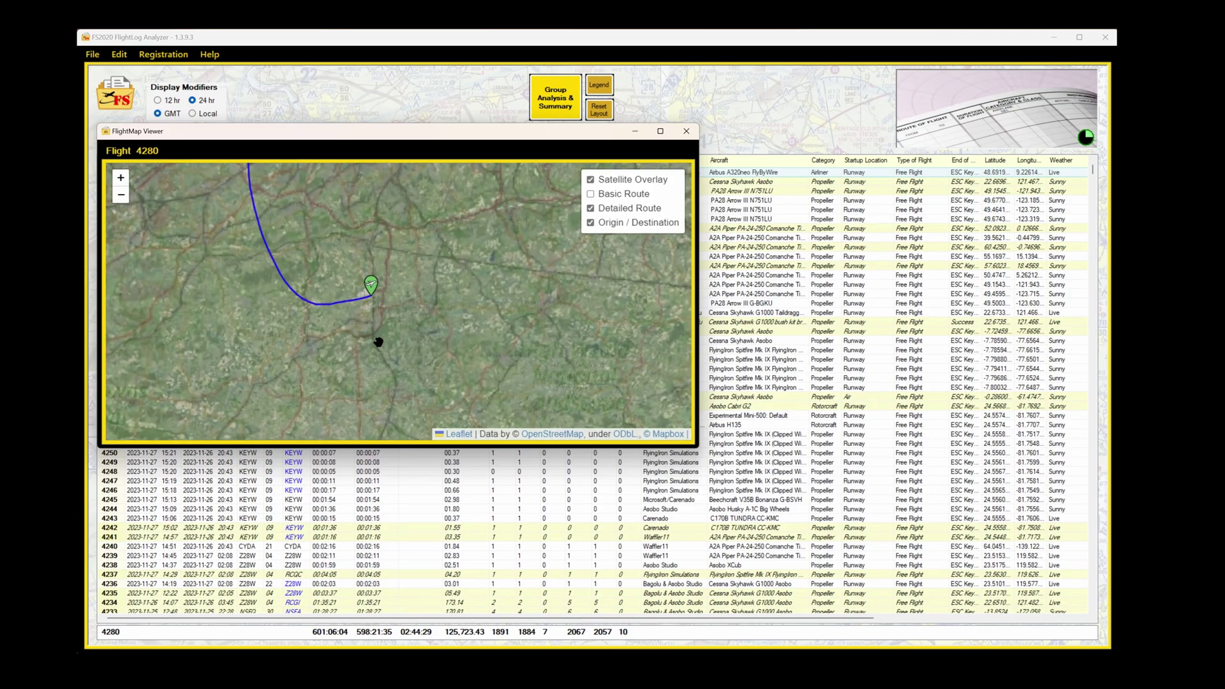
mouse_move(400, 309)
mouse_down()
mouse_move(410, 325)
mouse_move(384, 368)
mouse_up()
scroll(381, 339, down, 1)
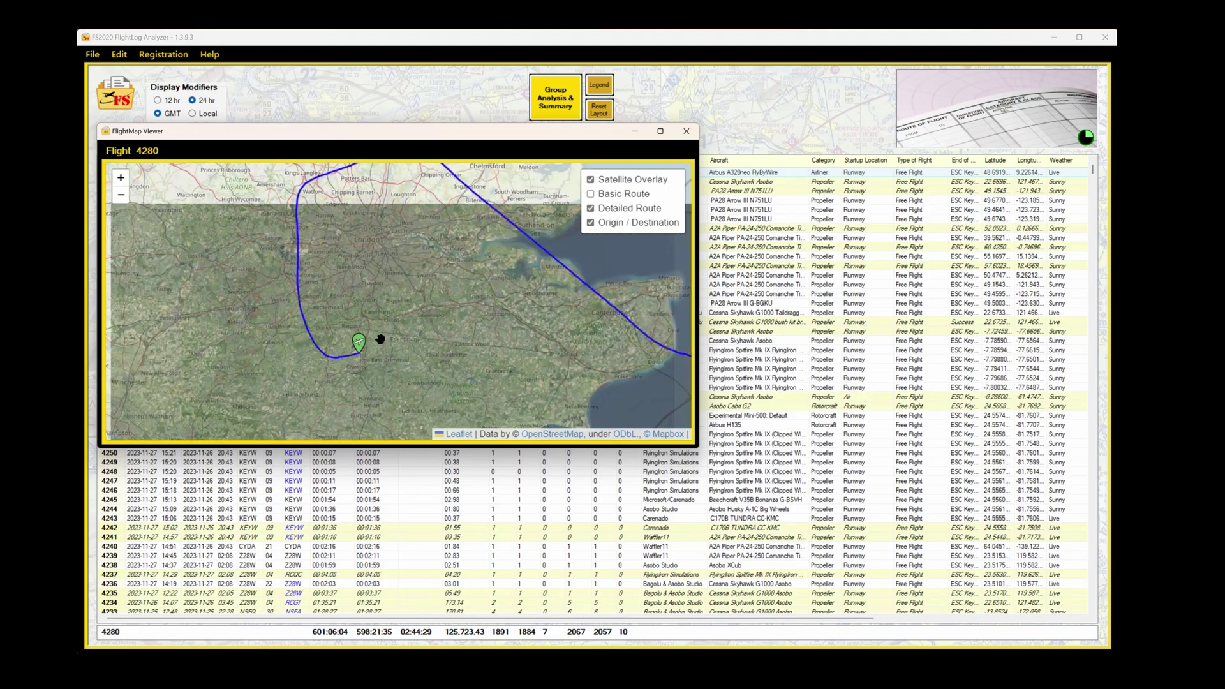
Turn off the satellite overlay and follow the route on street tiles toward Karlsruhe
click(590, 179)
drag(542, 290, 474, 317)
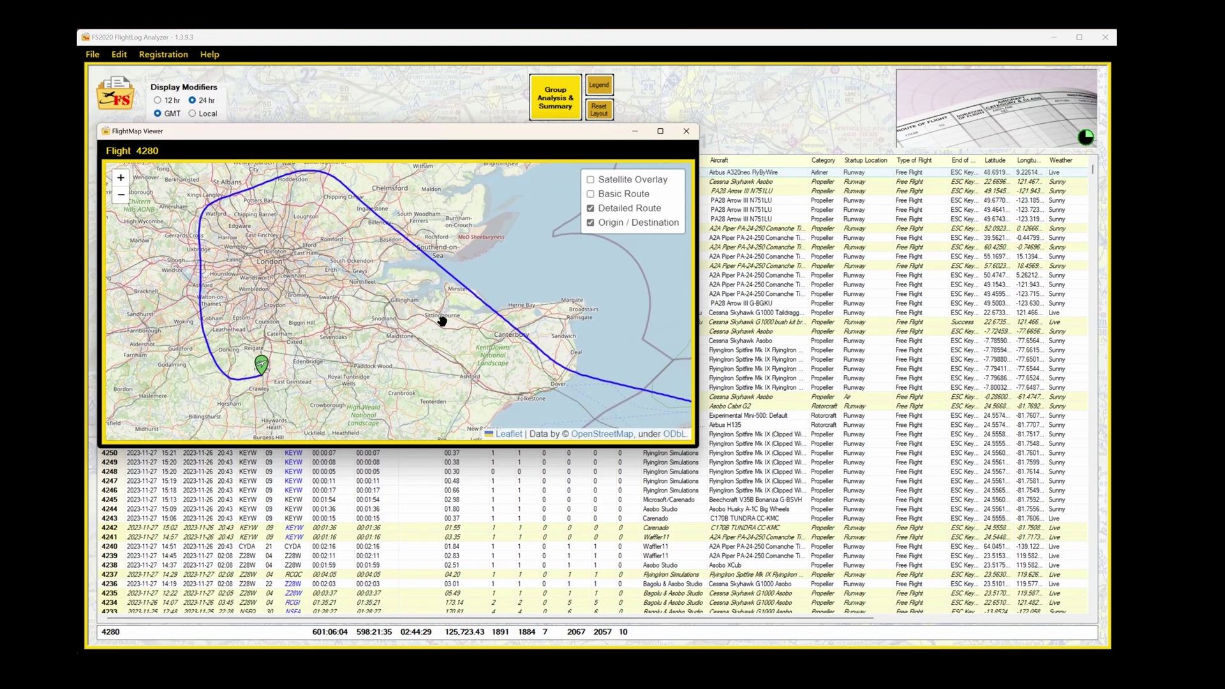
scroll(438, 322, down, 1)
drag(539, 365, 404, 317)
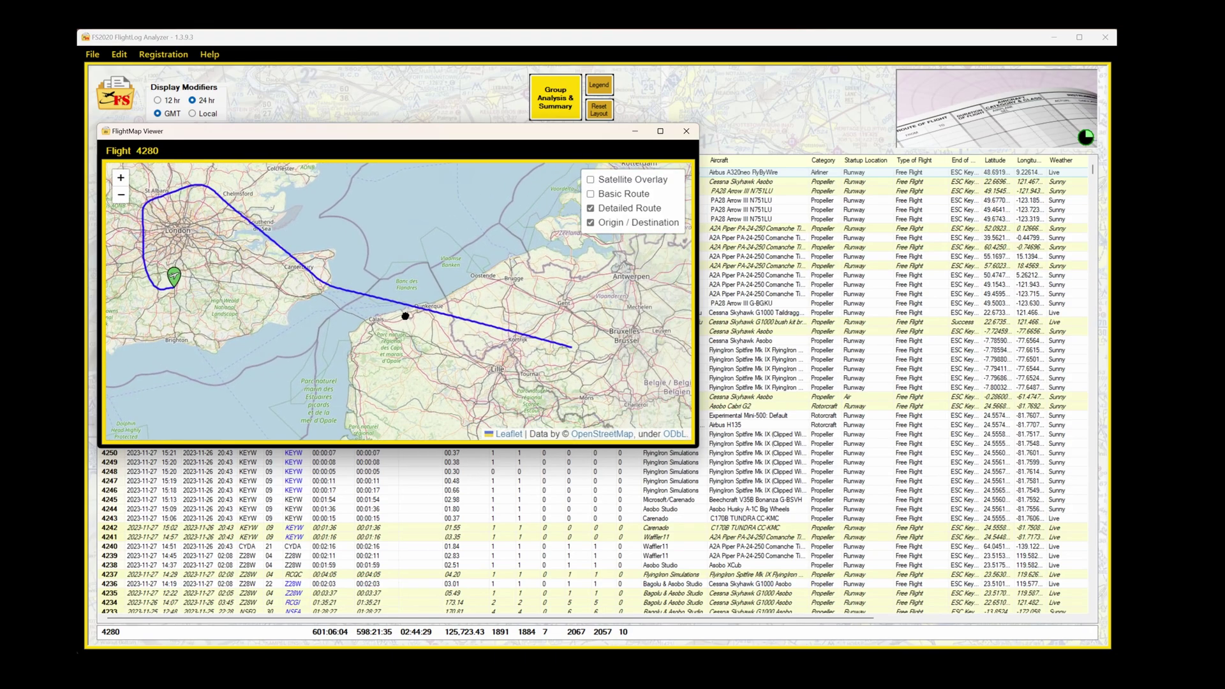
scroll(405, 317, down, 1)
drag(453, 350, 402, 320)
scroll(423, 328, down, 1)
Zoom out and recentre the map to show the whole London–Stuttgart route
scroll(520, 351, up, 1)
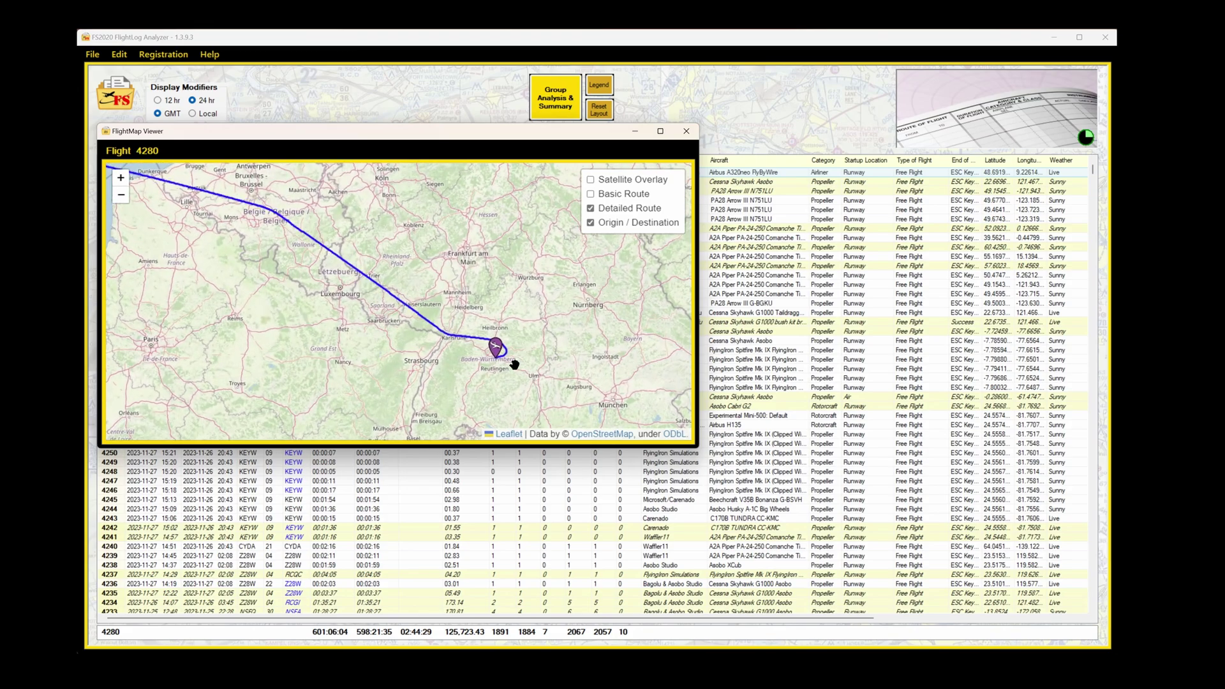
scroll(514, 358, up, 1)
scroll(465, 315, up, 1)
scroll(455, 306, up, 2)
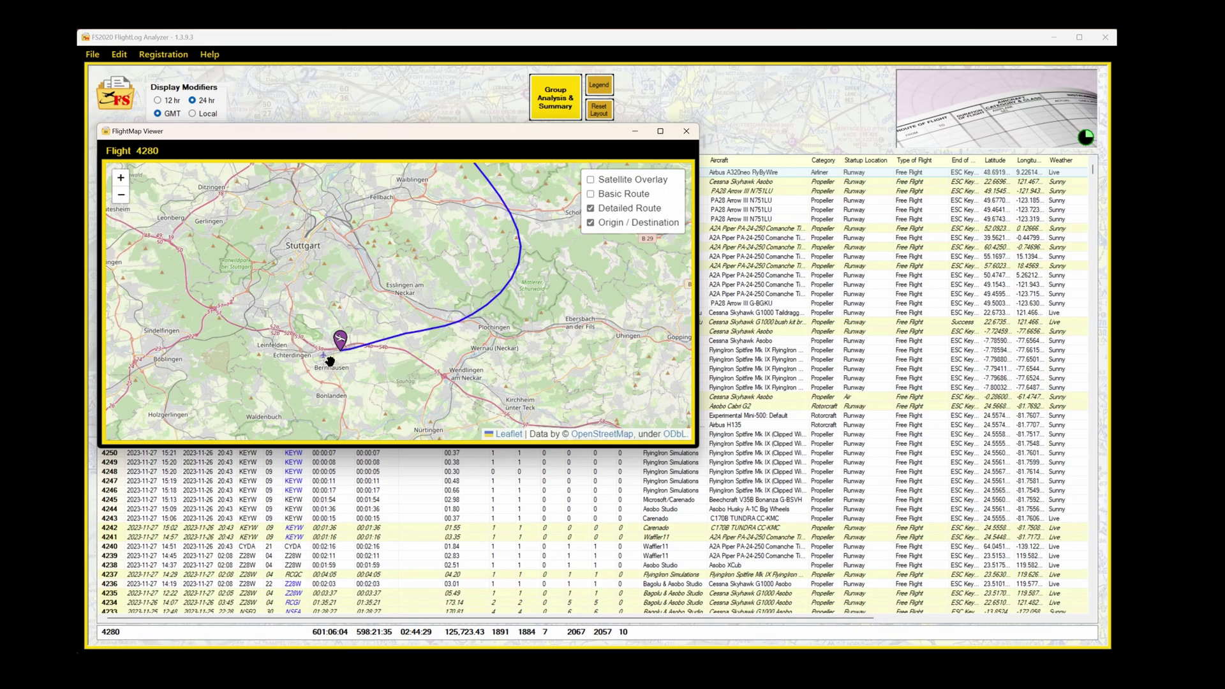
scroll(309, 301, down, 3)
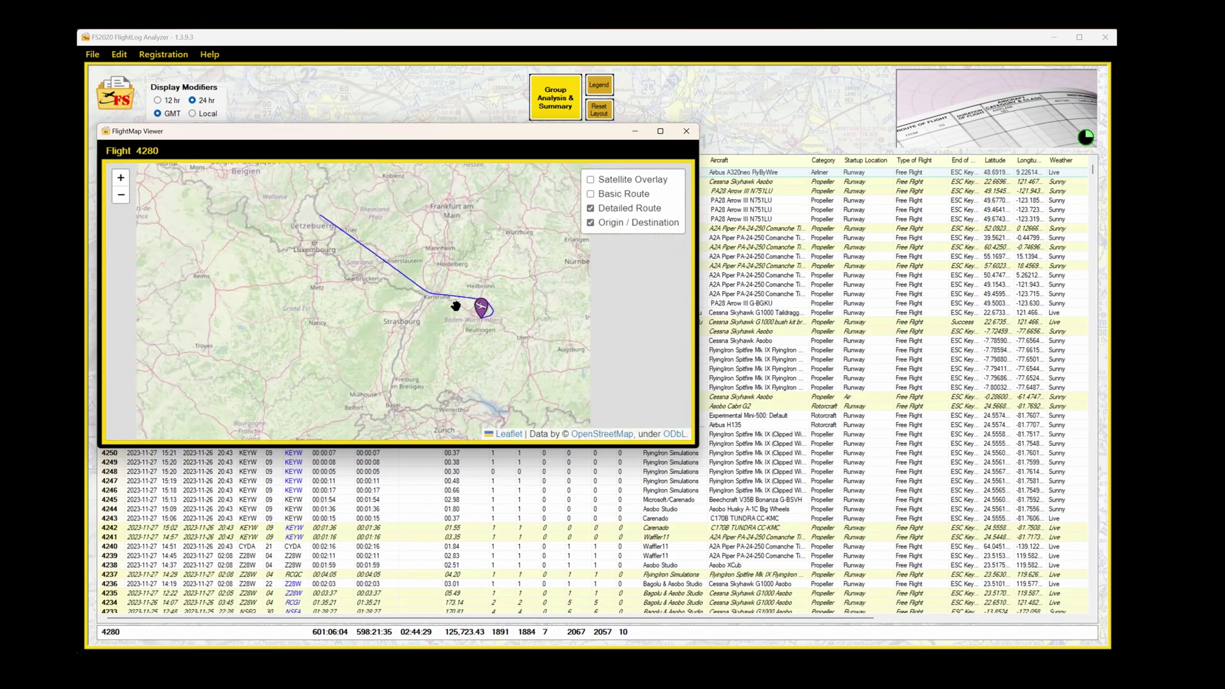
scroll(456, 306, down, 1)
drag(353, 312, 490, 375)
scroll(432, 329, down, 1)
scroll(431, 329, down, 1)
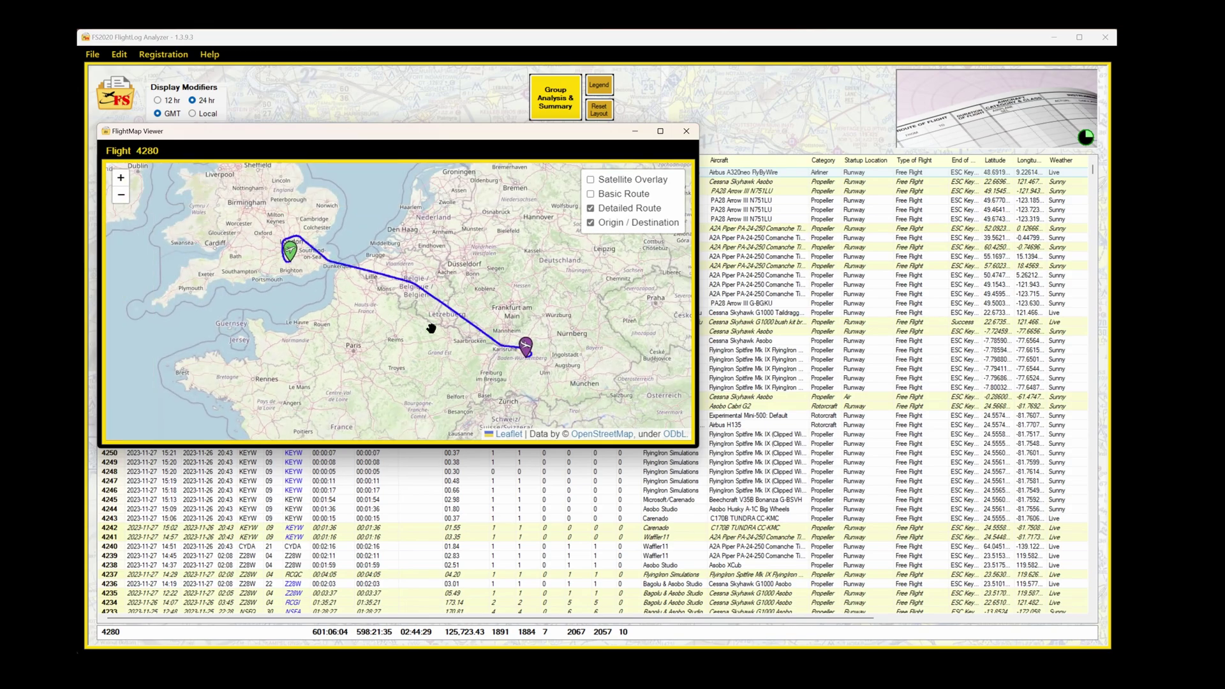
Show the detailed route and satellite overlay with basic route off, then close the FlightMap Viewer
click(591, 209)
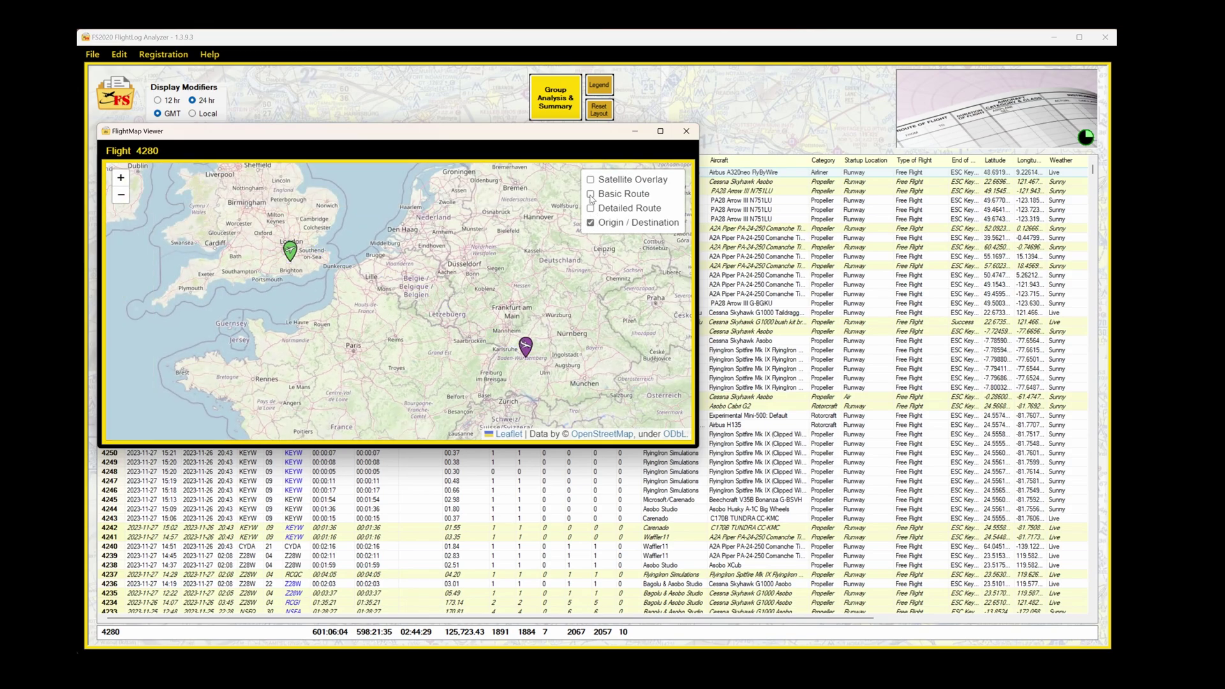
click(591, 194)
click(591, 195)
click(591, 209)
click(591, 181)
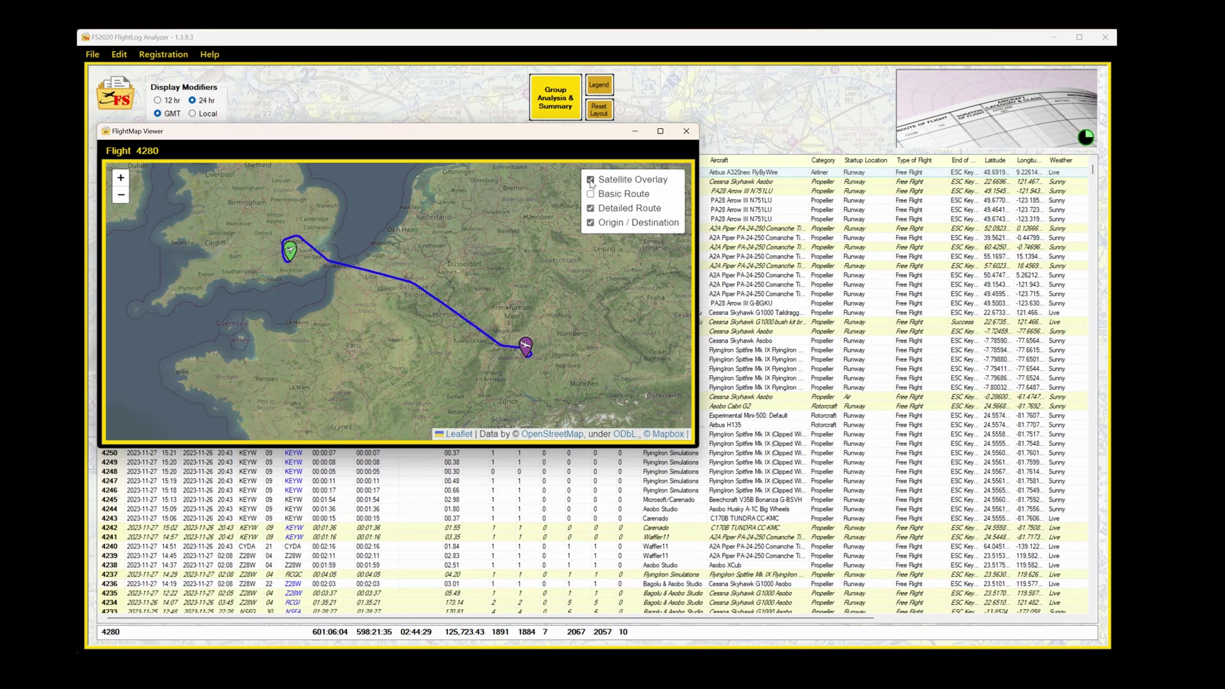
click(685, 132)
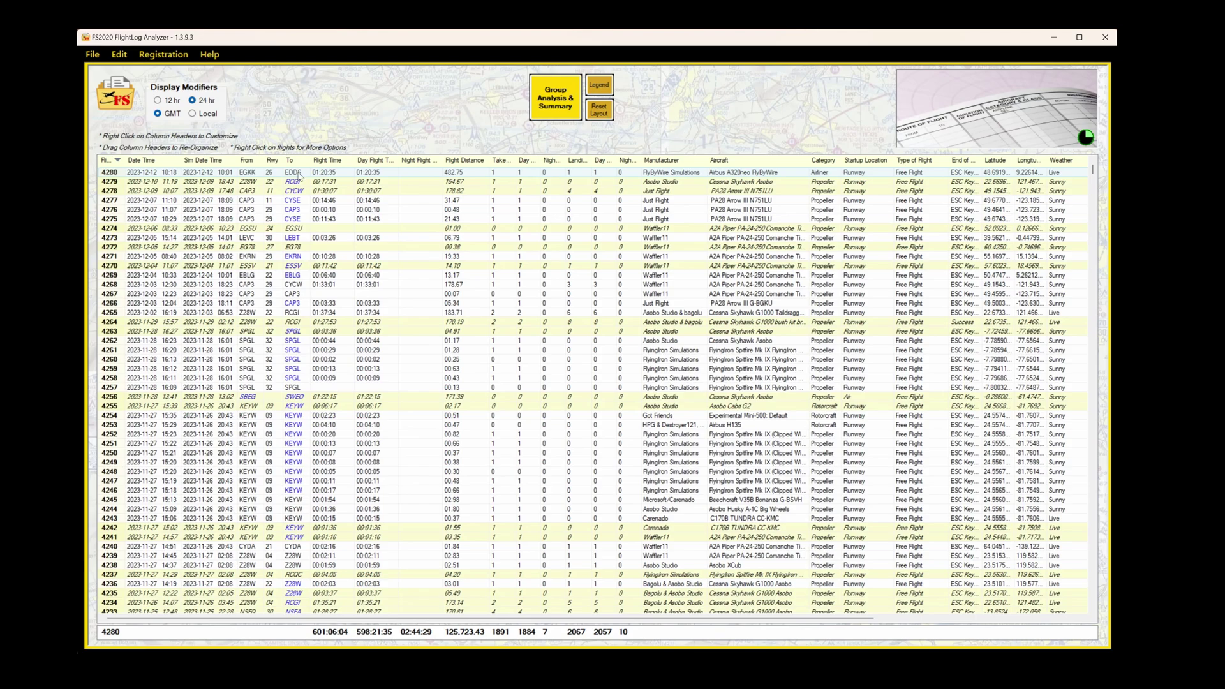
Send flight 4280 to Google Earth through its Flight Map context menu
right_click(299, 176)
mouse_move(329, 181)
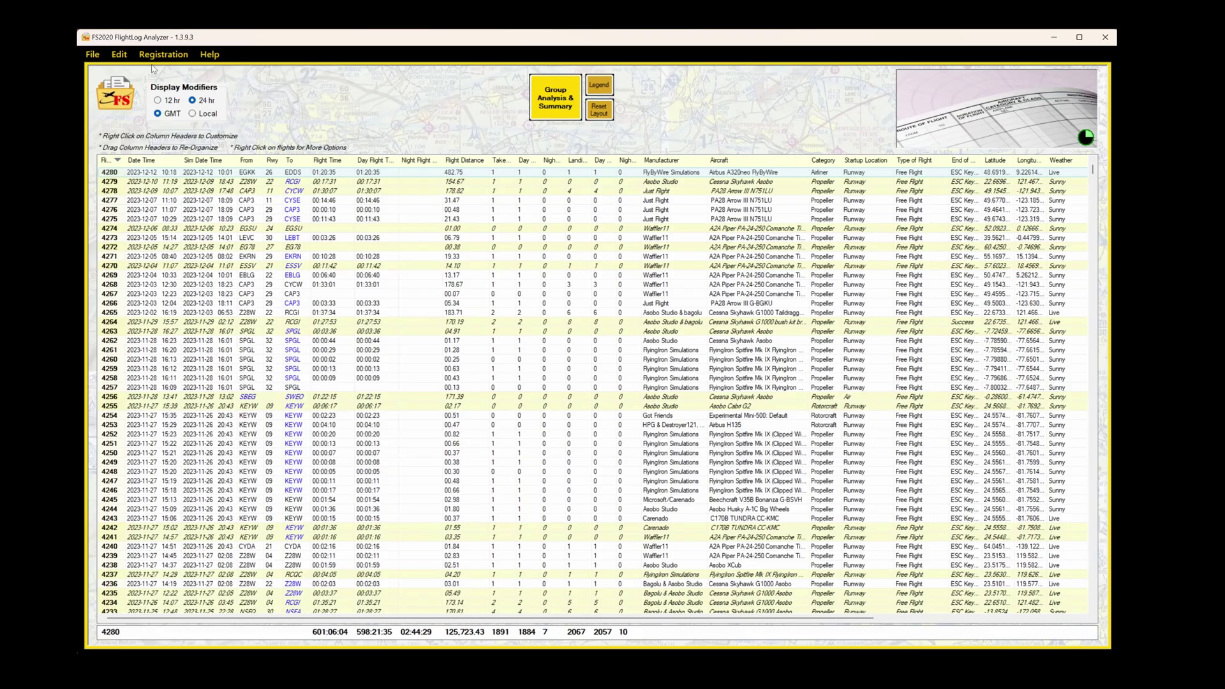
Back up the FS logbook from the File menu under the filename 121220
key(alt+f)
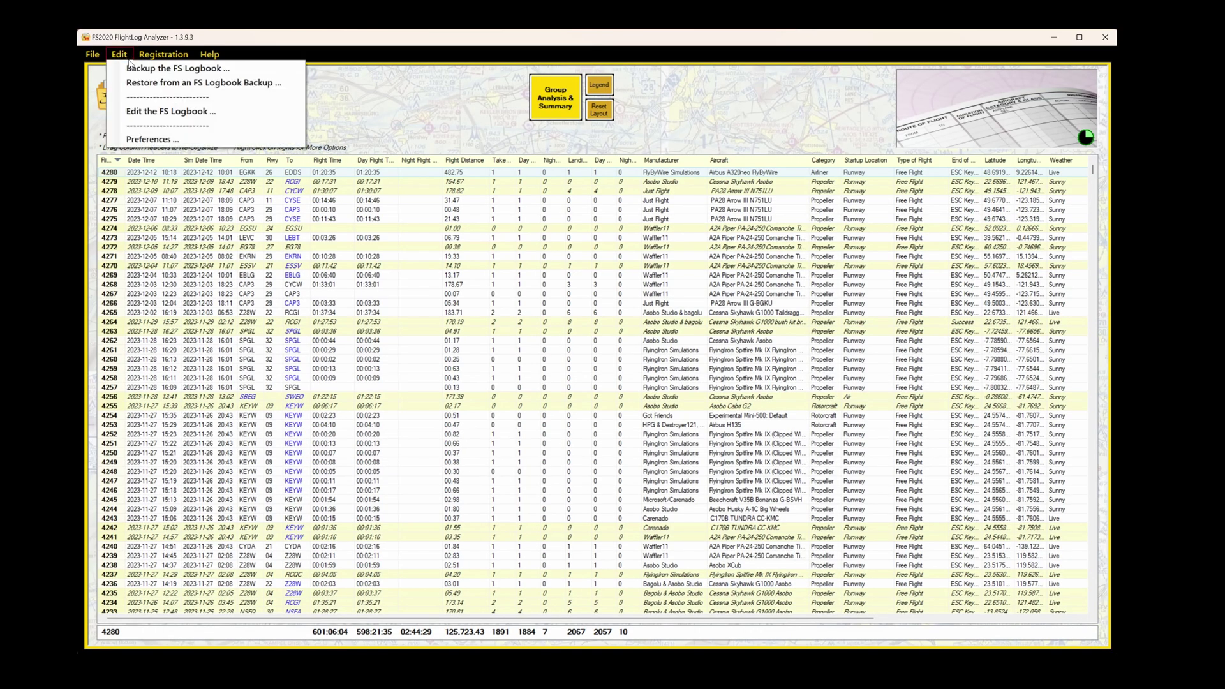
click(135, 68)
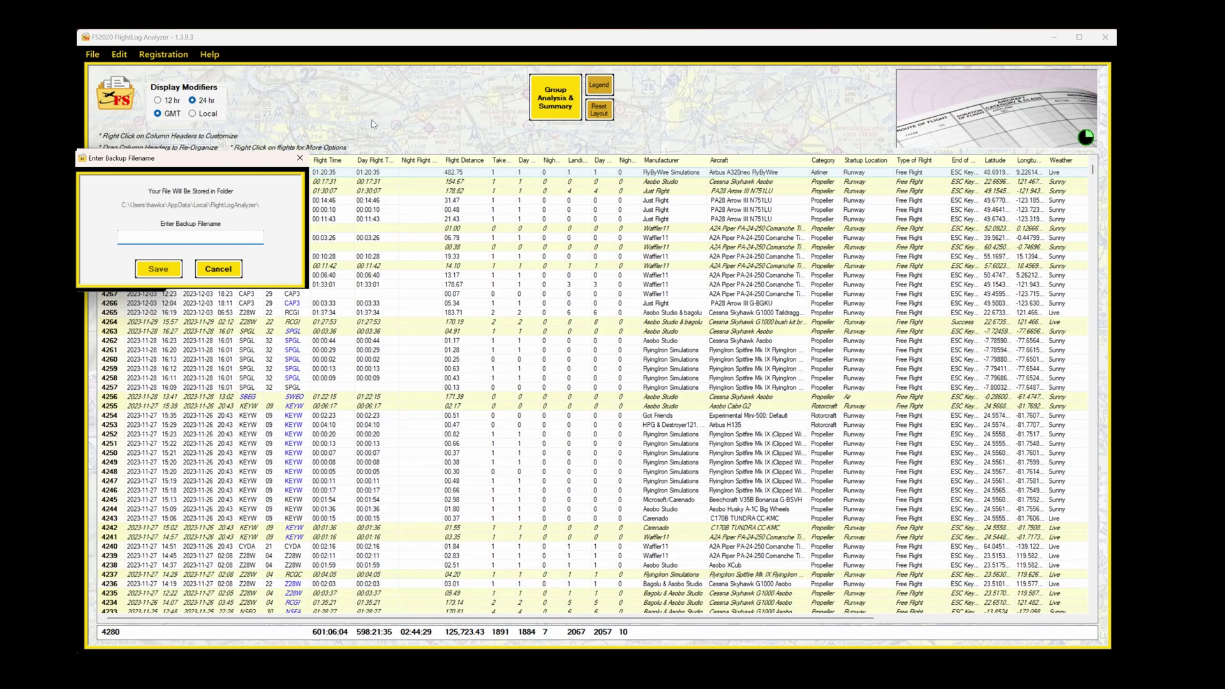
text(12122023)
click(179, 268)
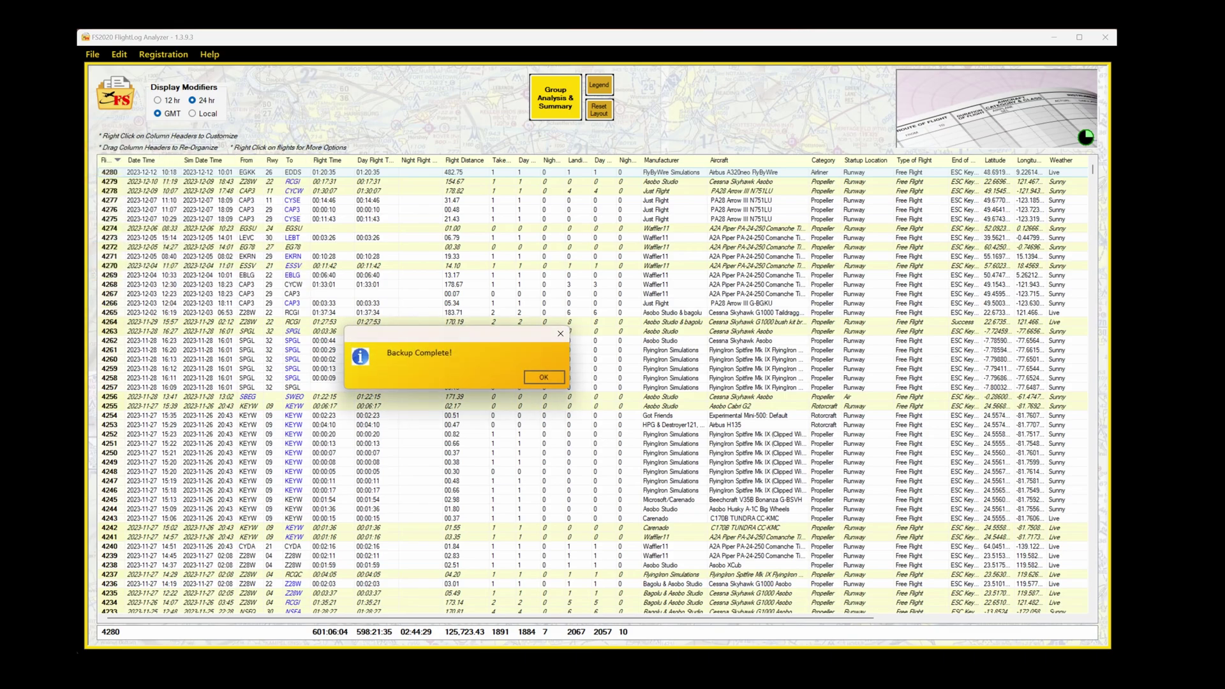
Dismiss the backup notice and select flights 4272 through 4263 for deletion
click(549, 378)
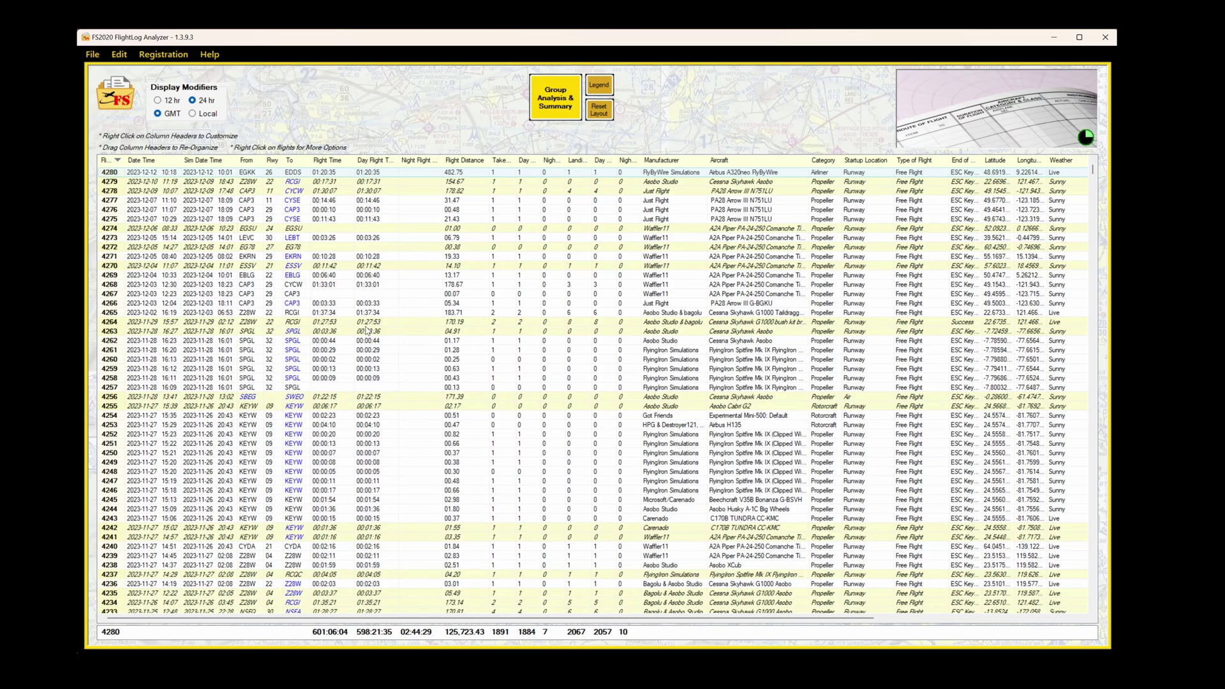
click(136, 248)
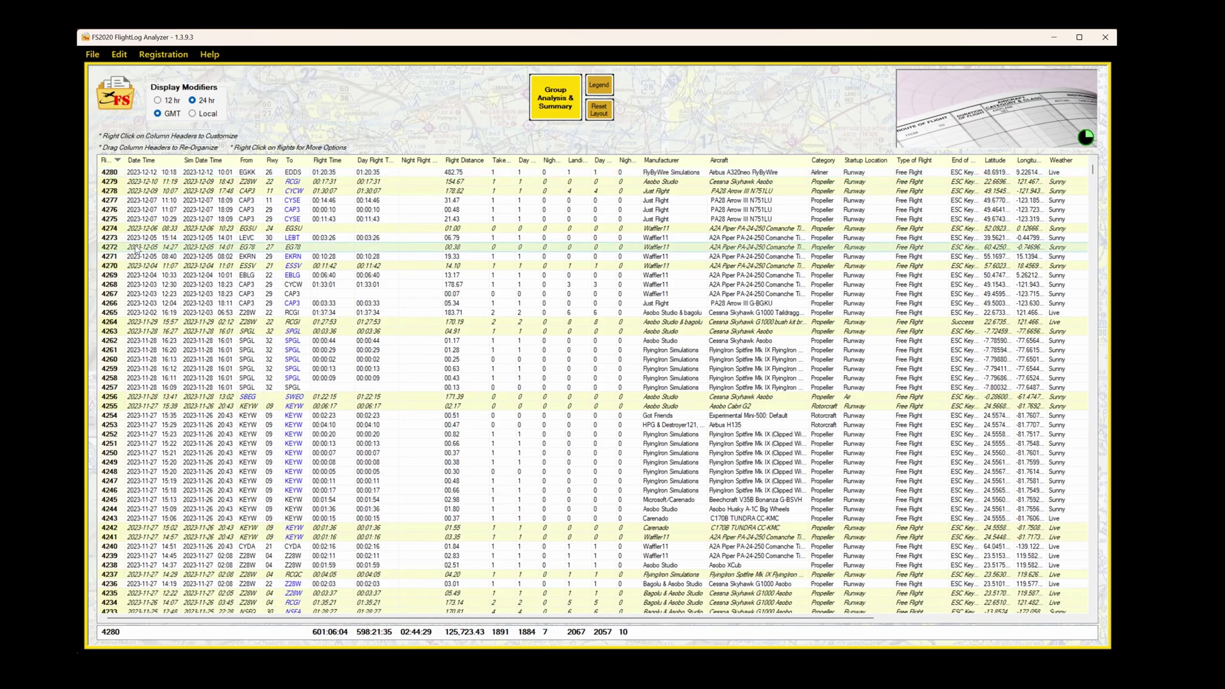
shift+click(149, 333)
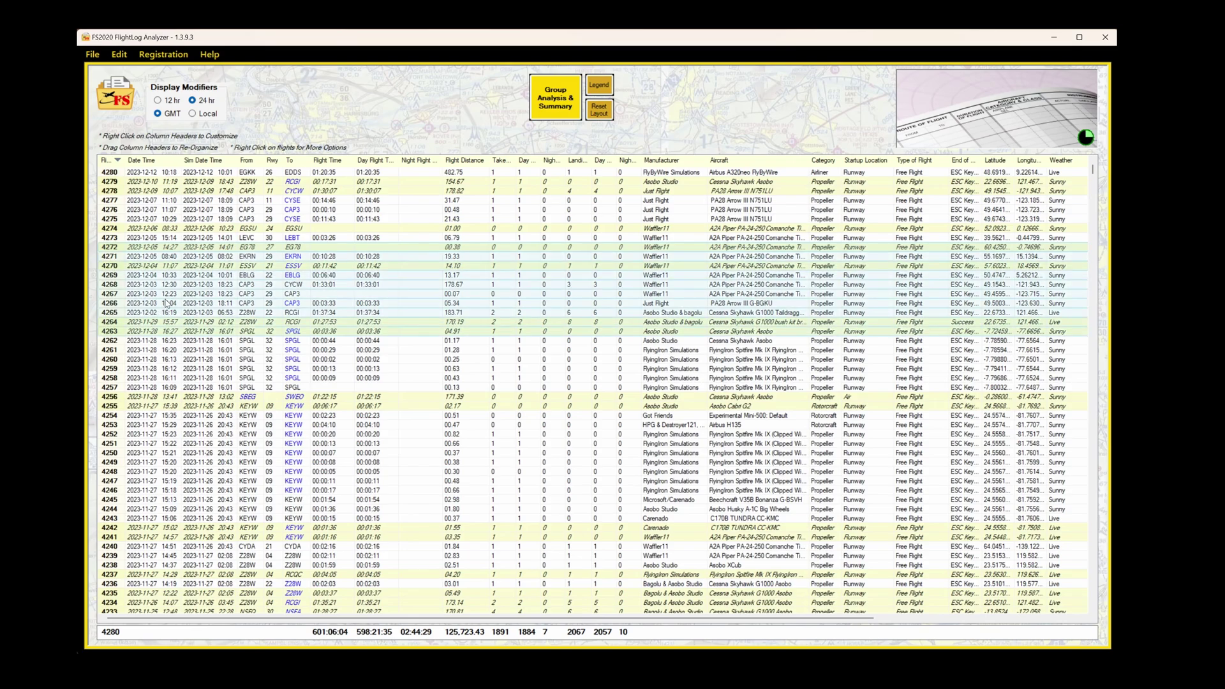
right_click(167, 304)
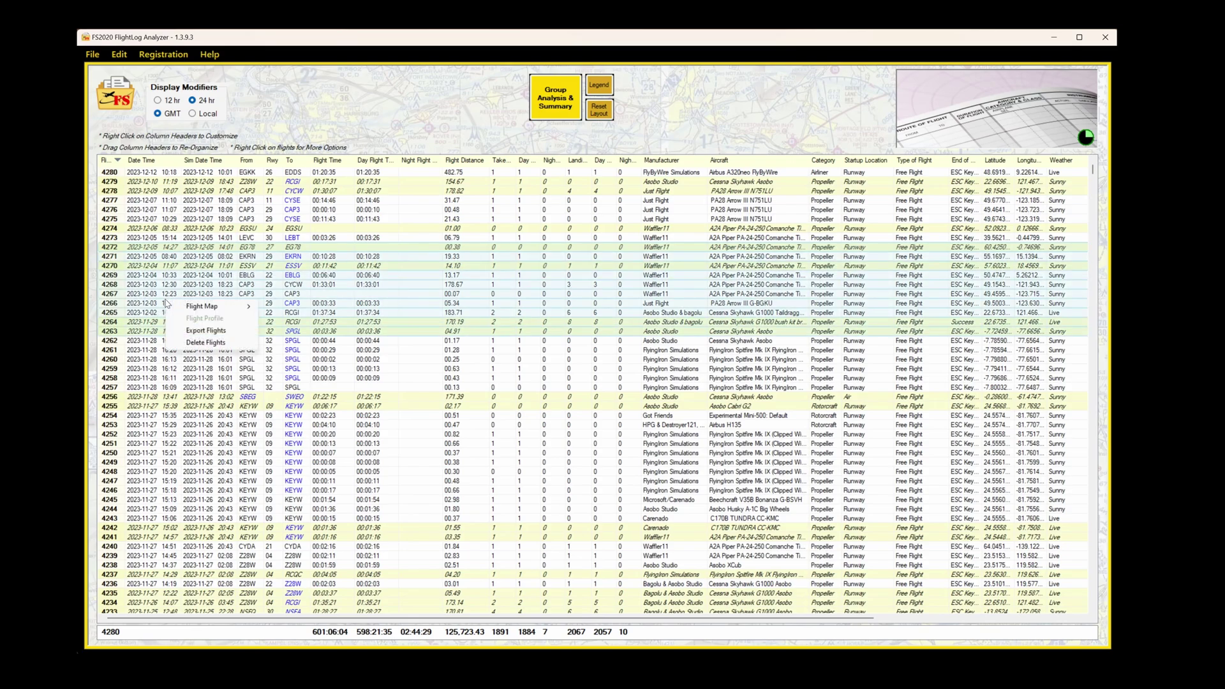
click(211, 345)
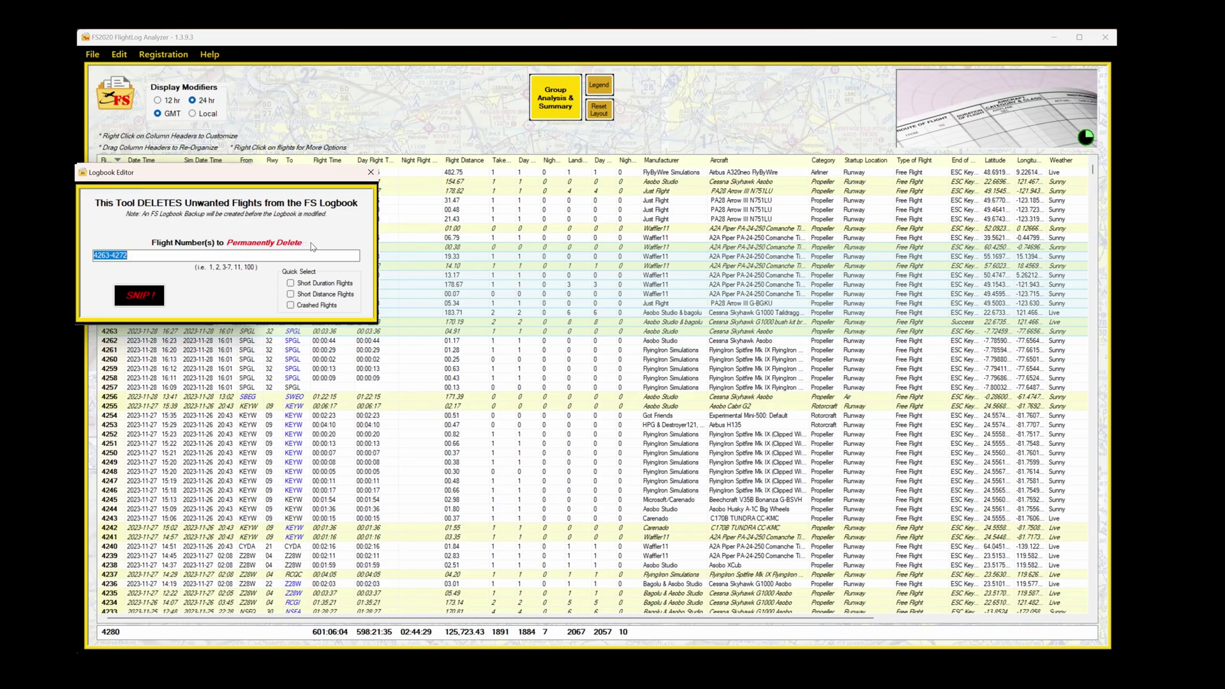
Permanently delete the 10 flights 4263–4272 and dismiss the completion message
click(143, 252)
click(140, 297)
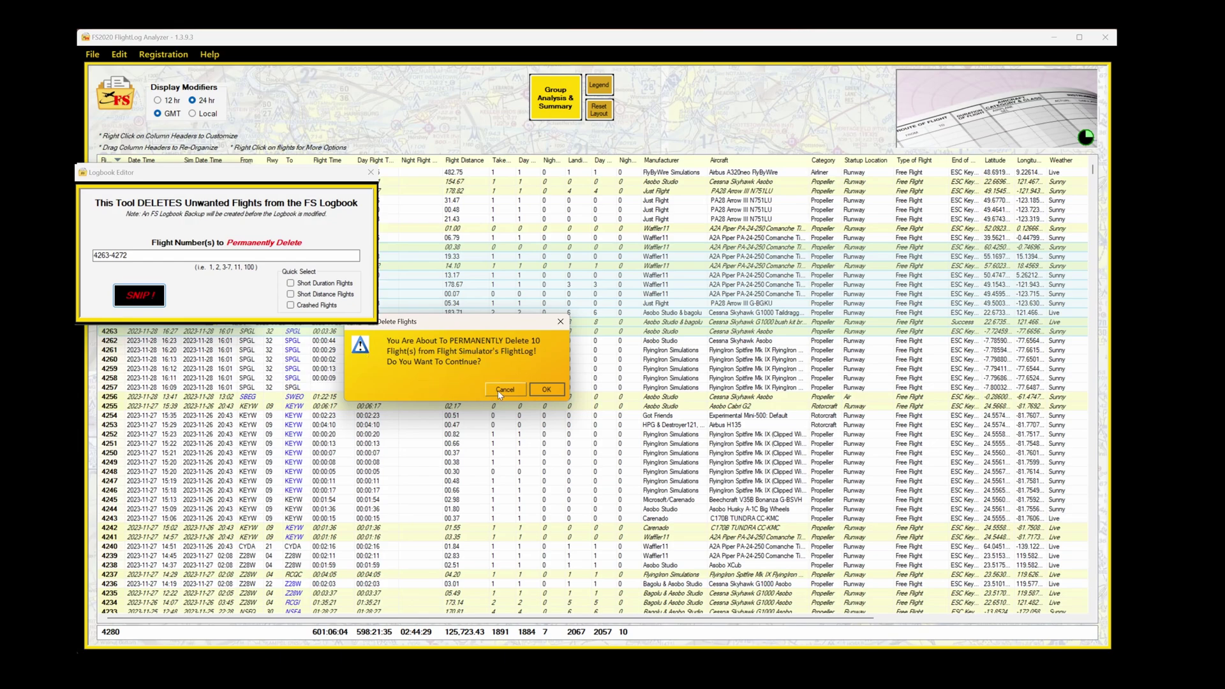
click(547, 389)
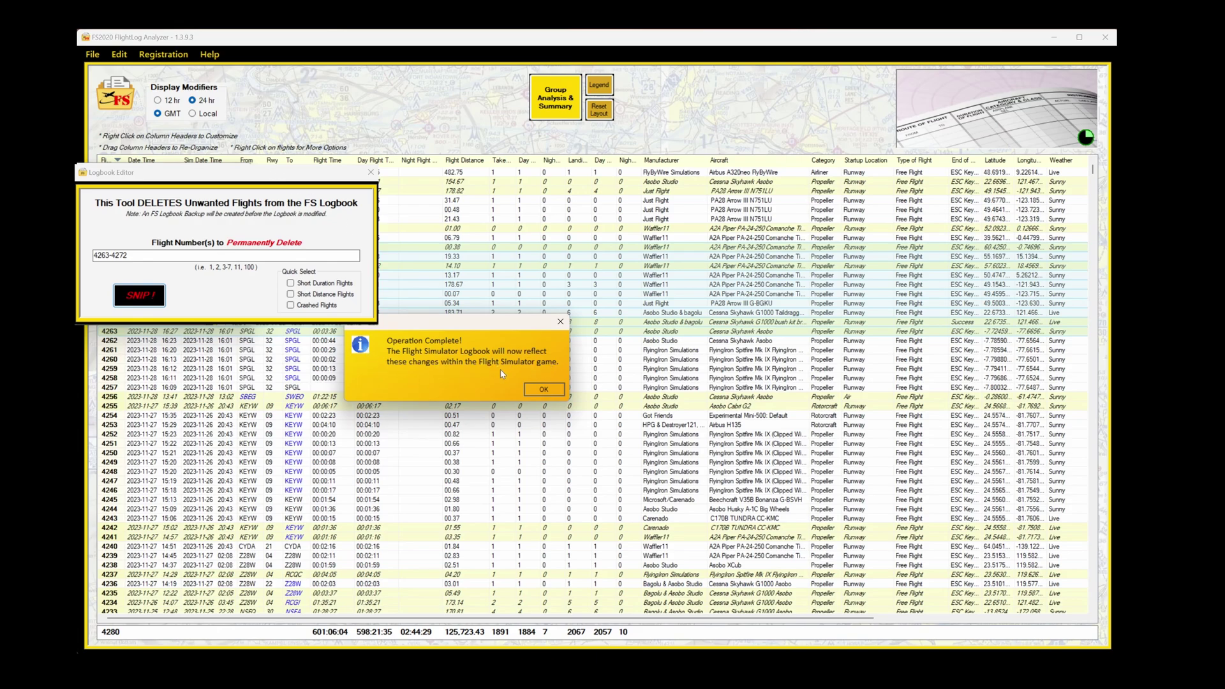
click(541, 390)
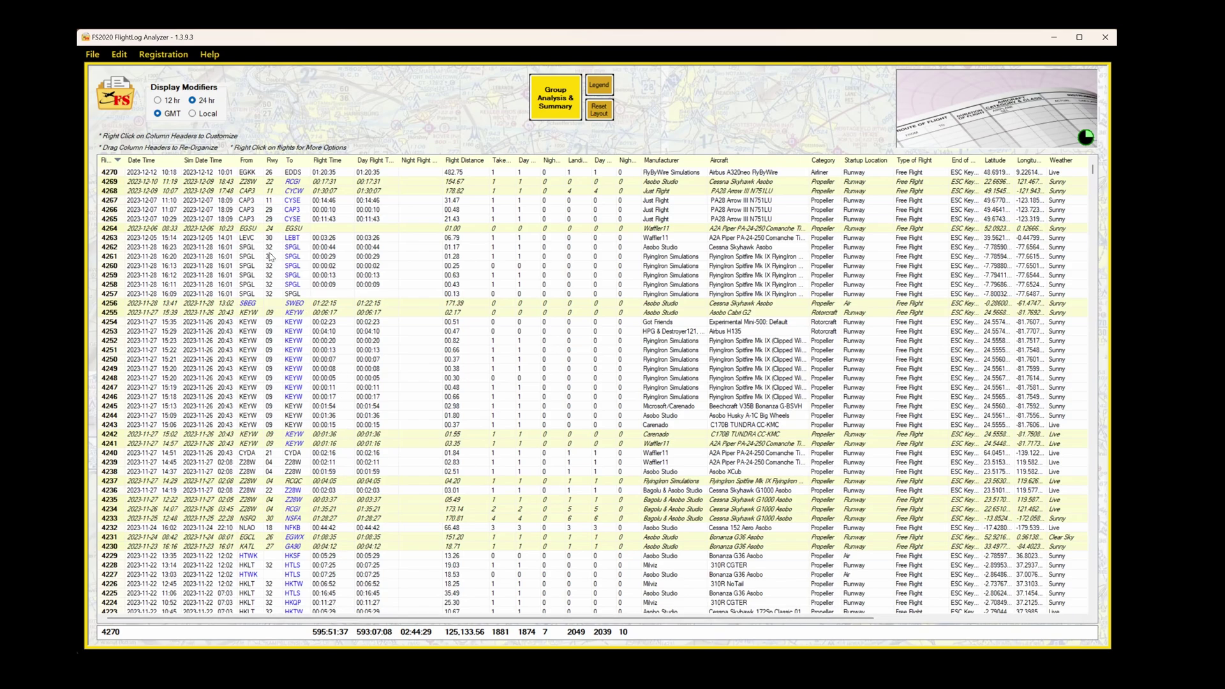
Restore the logbook from the saved FS logbook backup and acknowledge completion
click(119, 55)
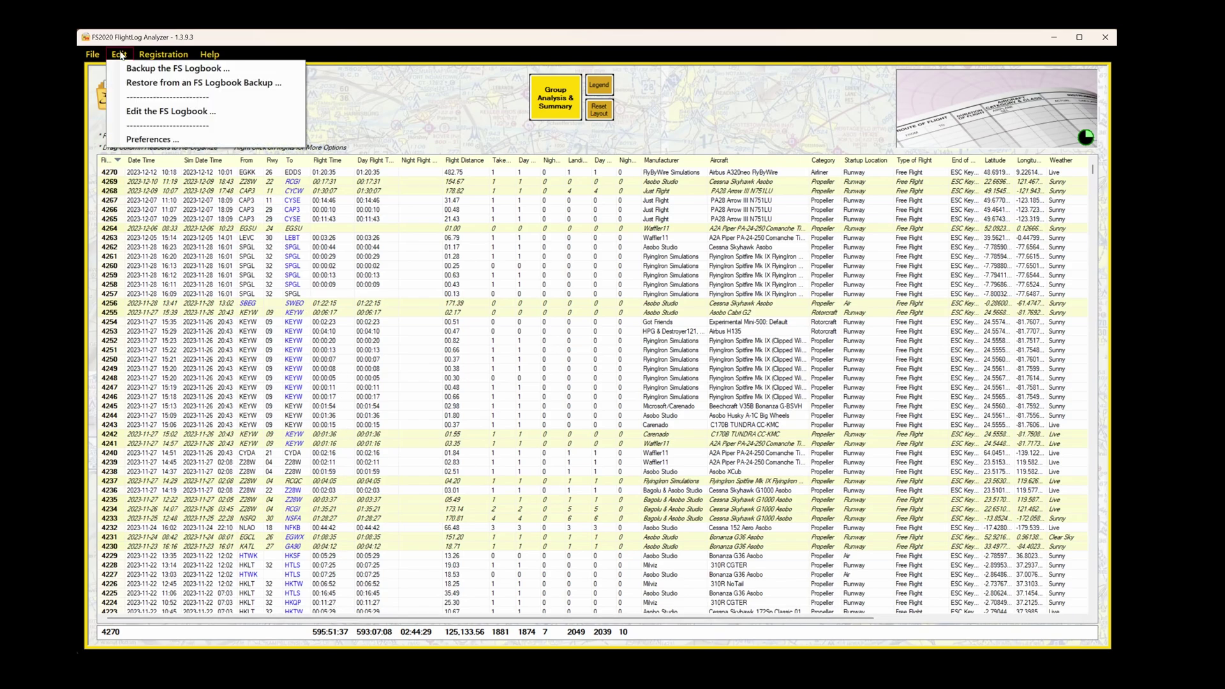
click(147, 84)
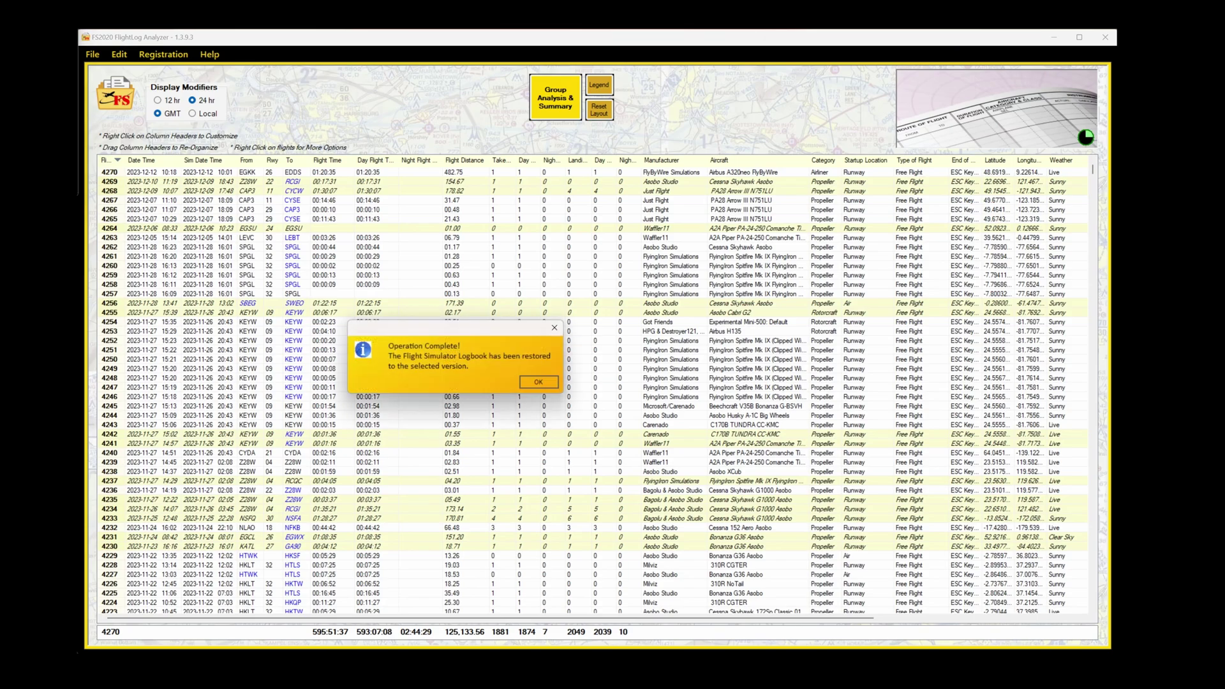
click(541, 385)
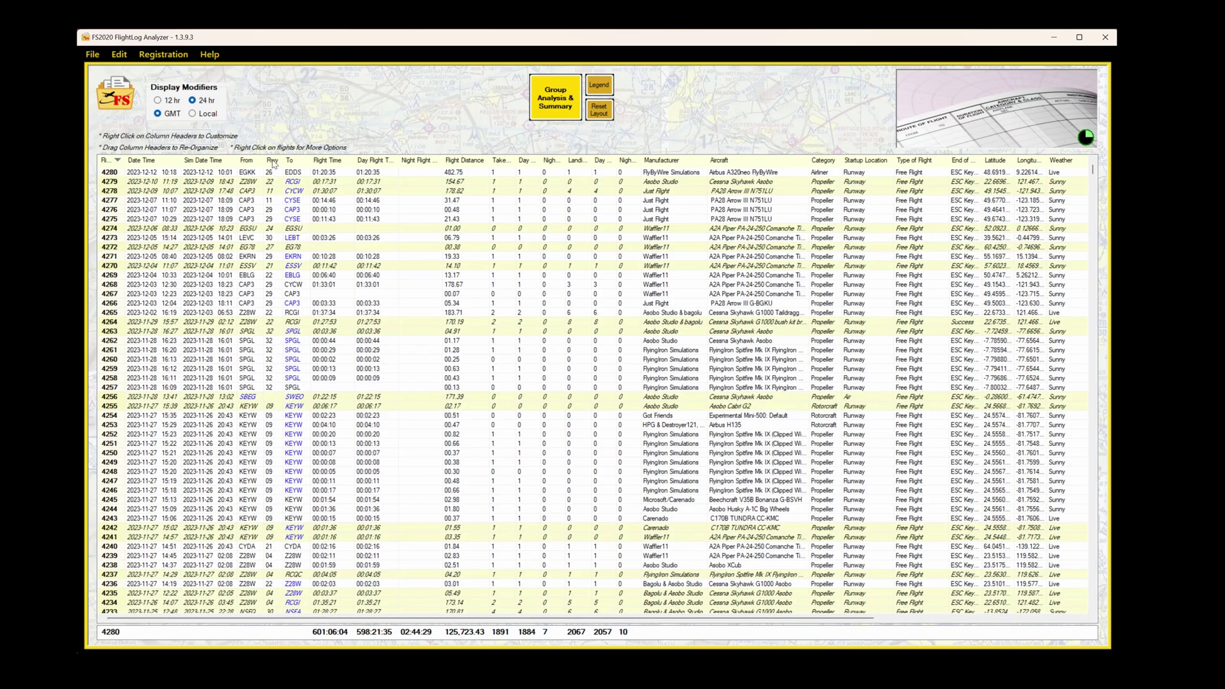
Export flight 4280 in LNM format, overwriting TESTEXPORT.csv on the Desktop
right_click(256, 175)
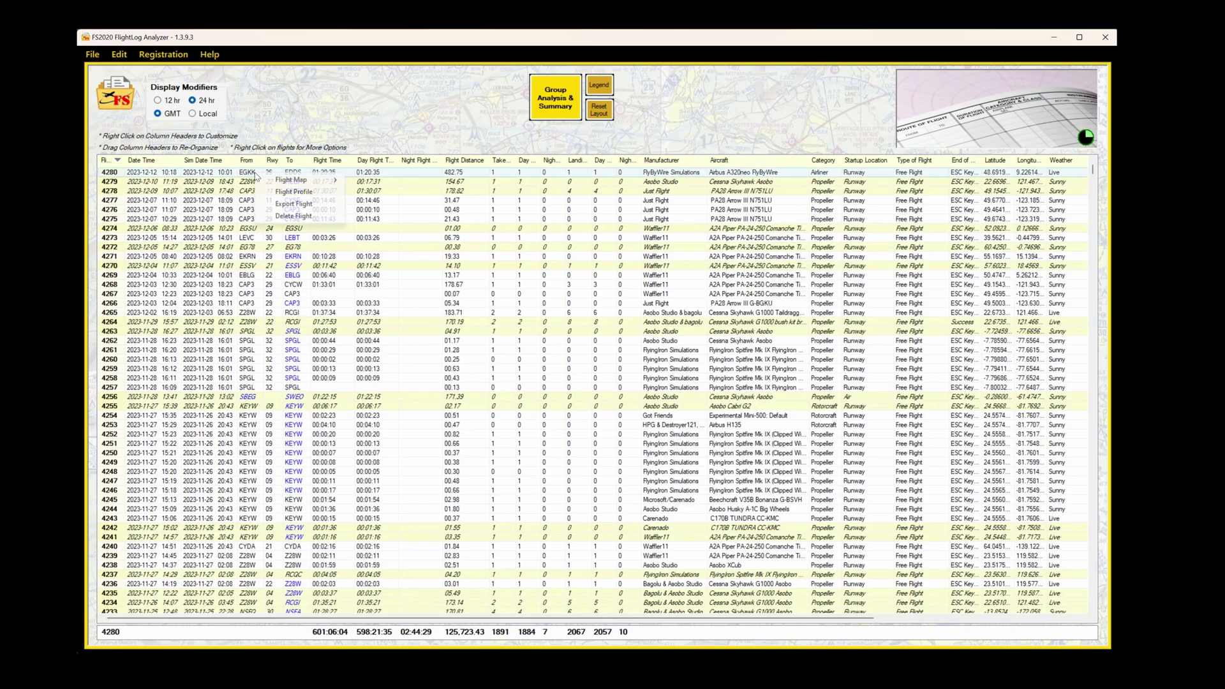
click(293, 204)
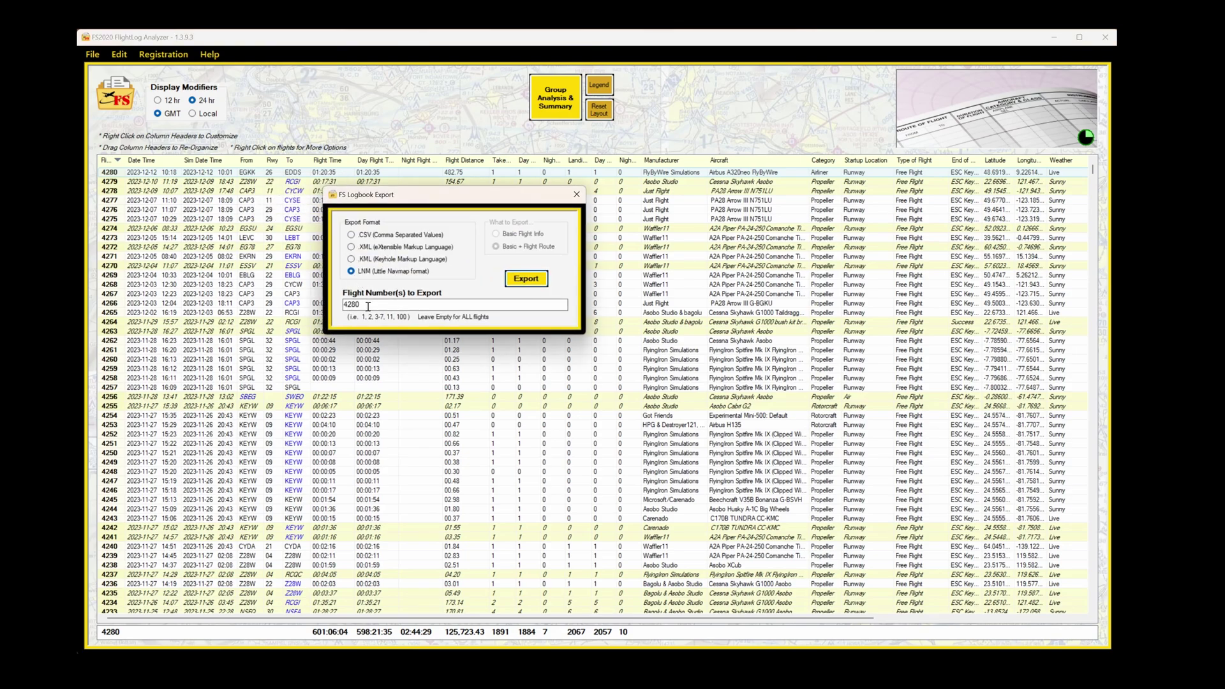
click(526, 279)
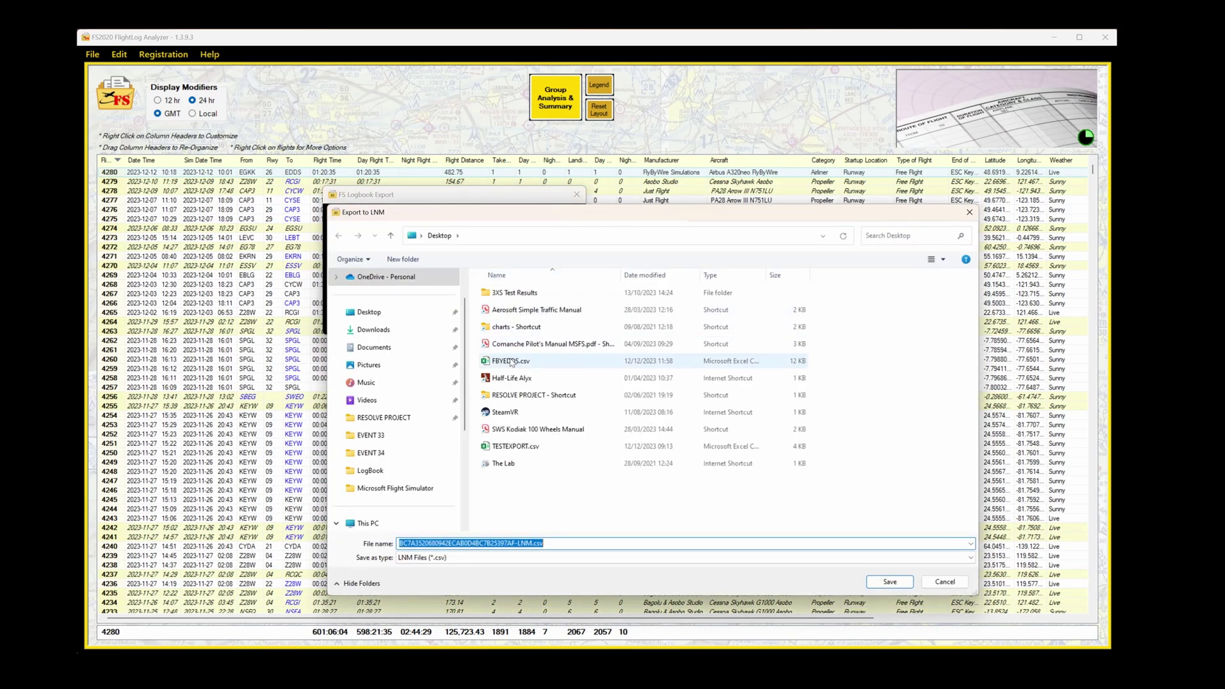
click(516, 448)
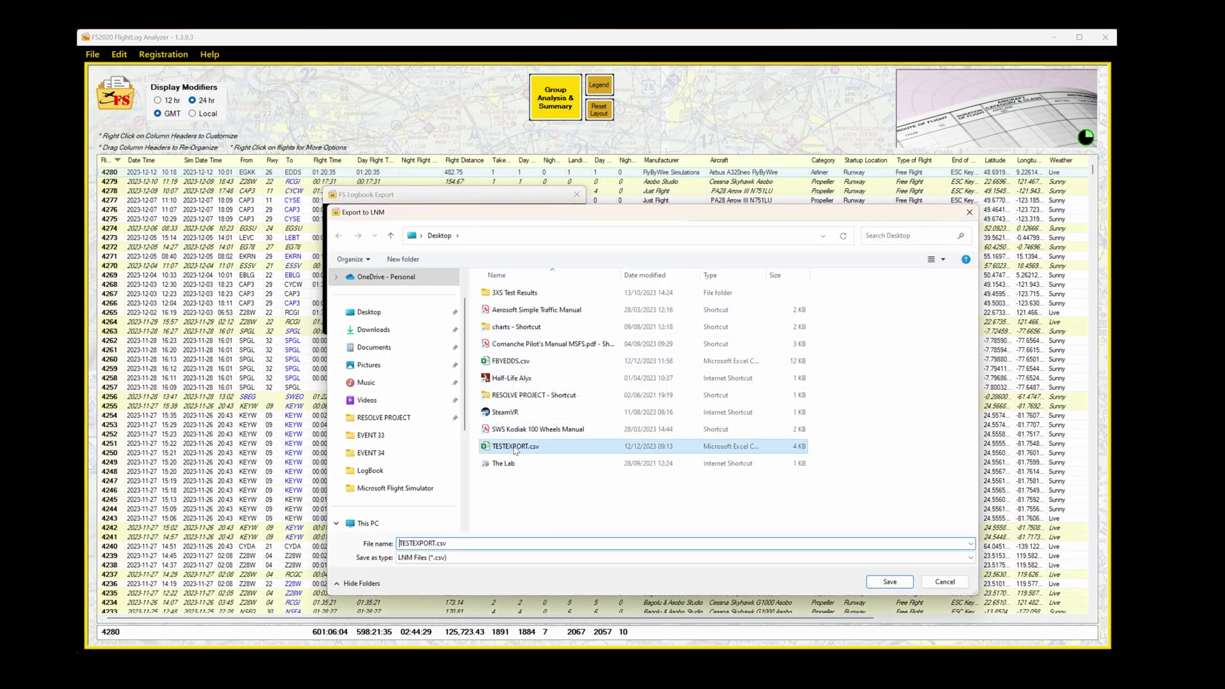
click(889, 582)
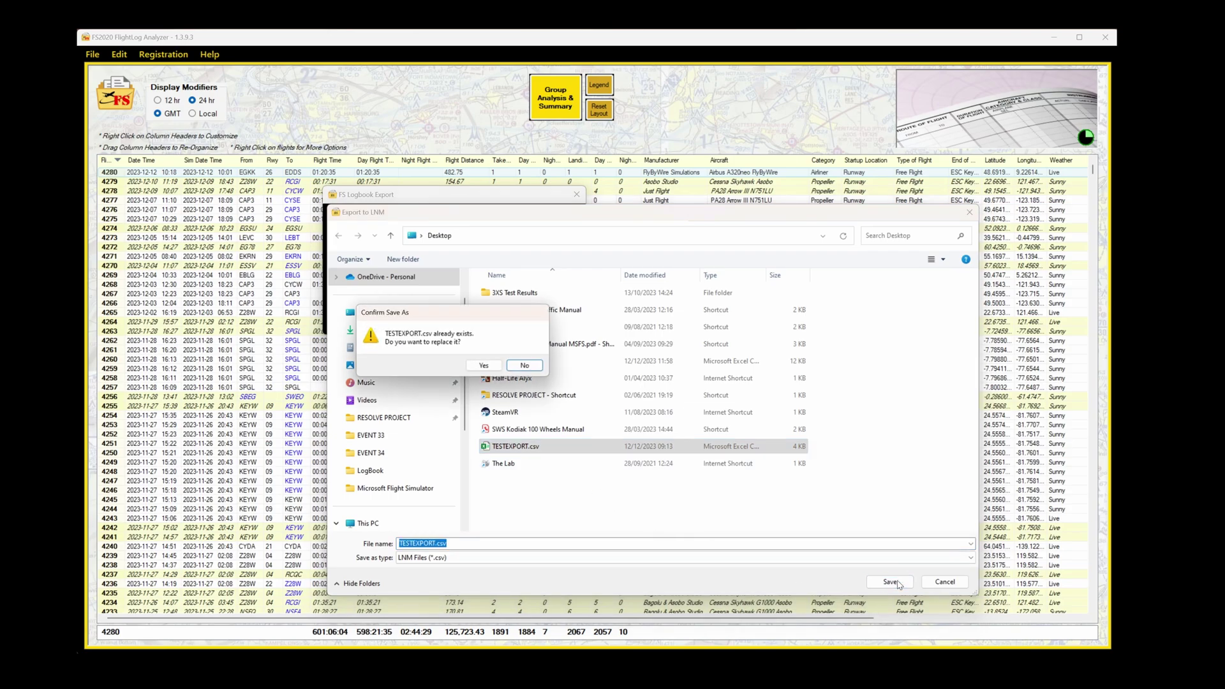
click(485, 365)
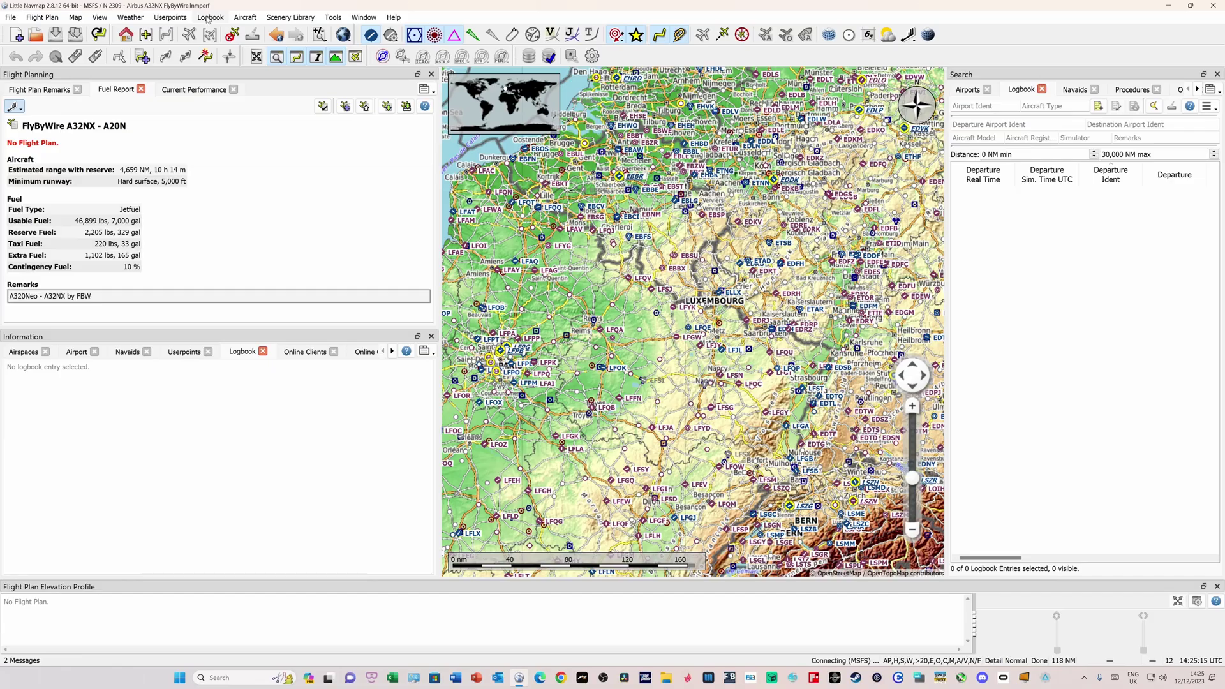
Import TESTEXPORT.csv from the Desktop via Logbook > Import CSV
click(208, 20)
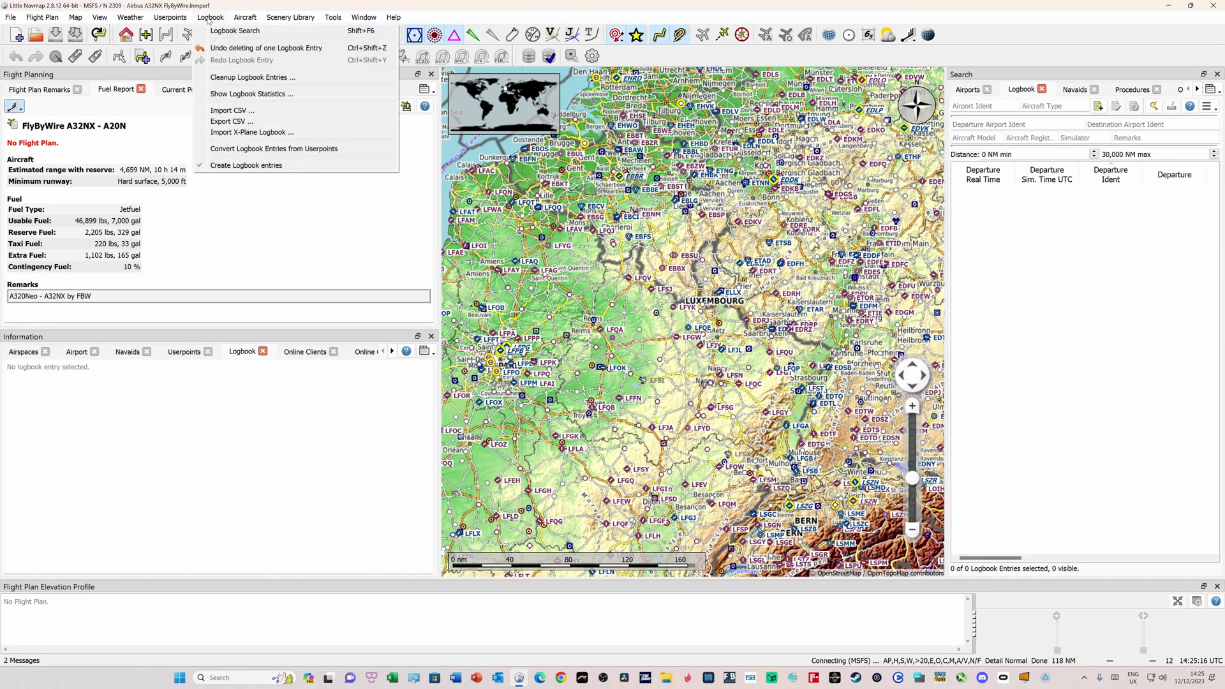
click(233, 111)
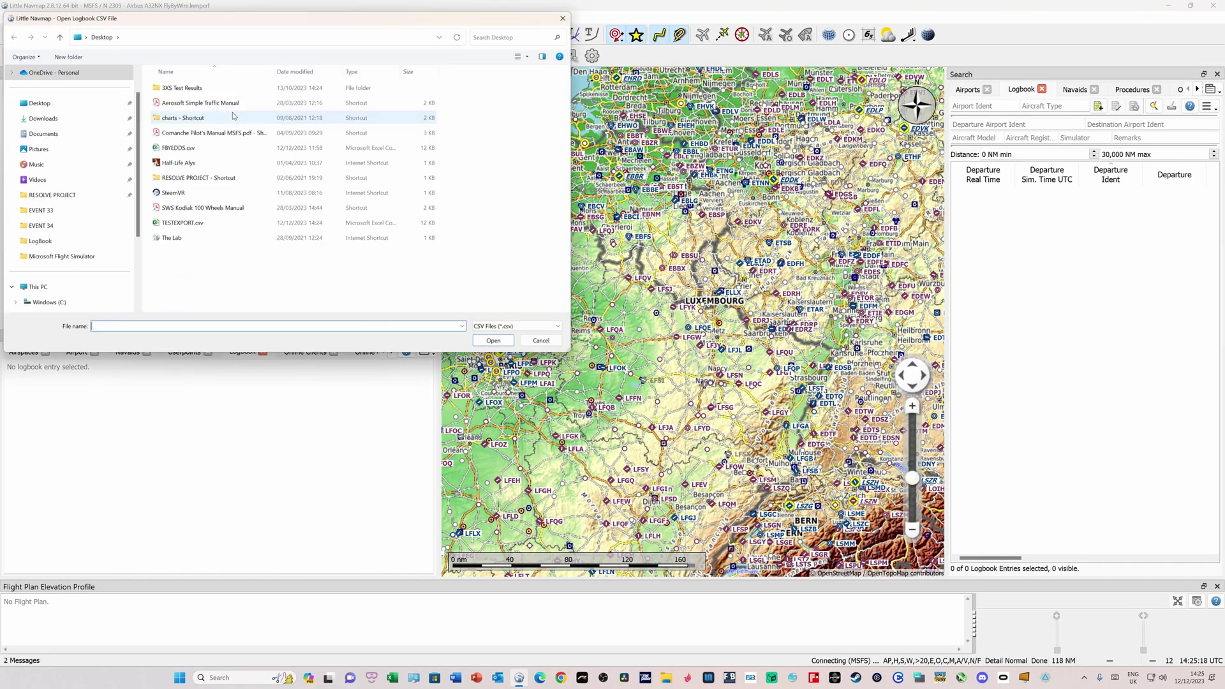
click(191, 224)
click(491, 341)
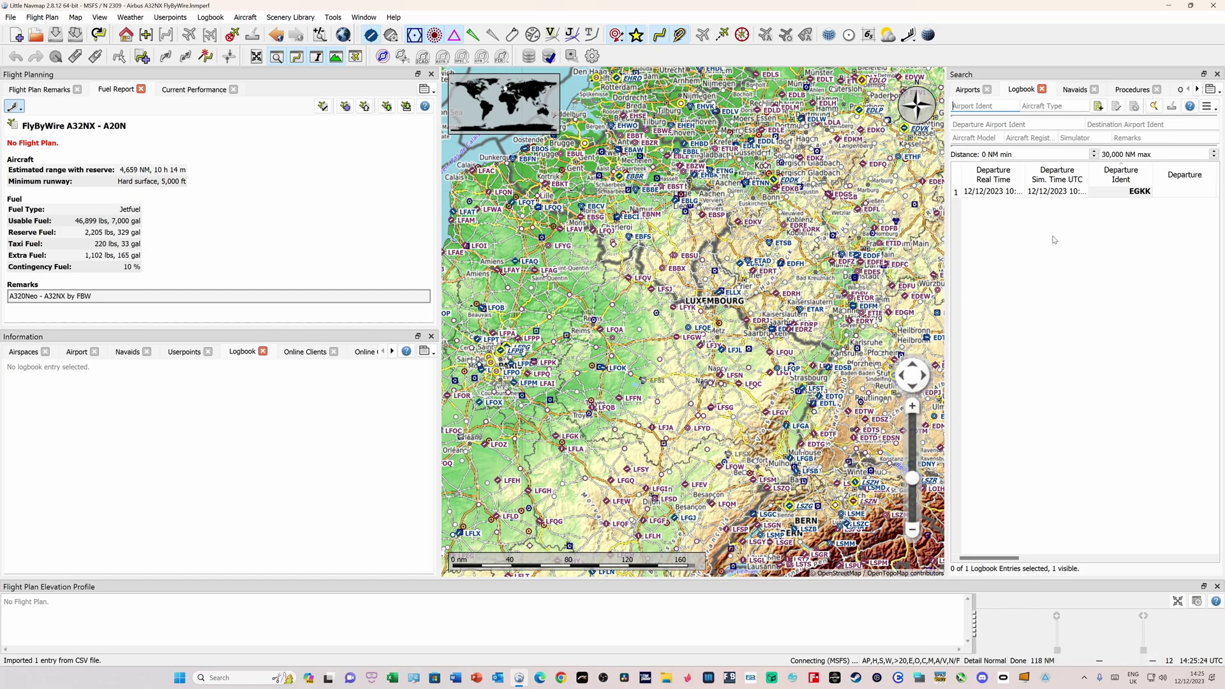
Select the imported EGKK logbook entry and zoom the map into Stuttgart EDDS
mouse_move(1009, 554)
mouse_down()
mouse_move(1187, 553)
mouse_move(989, 556)
mouse_up()
click(1051, 191)
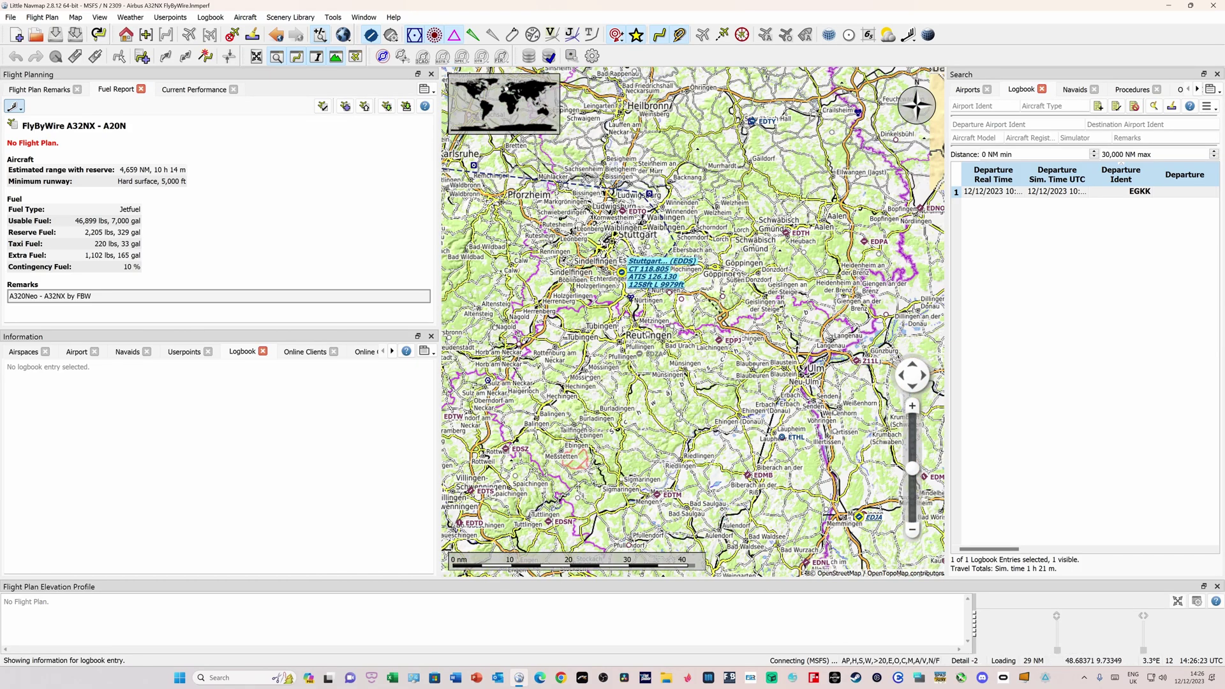
scroll(593, 275, up, 3)
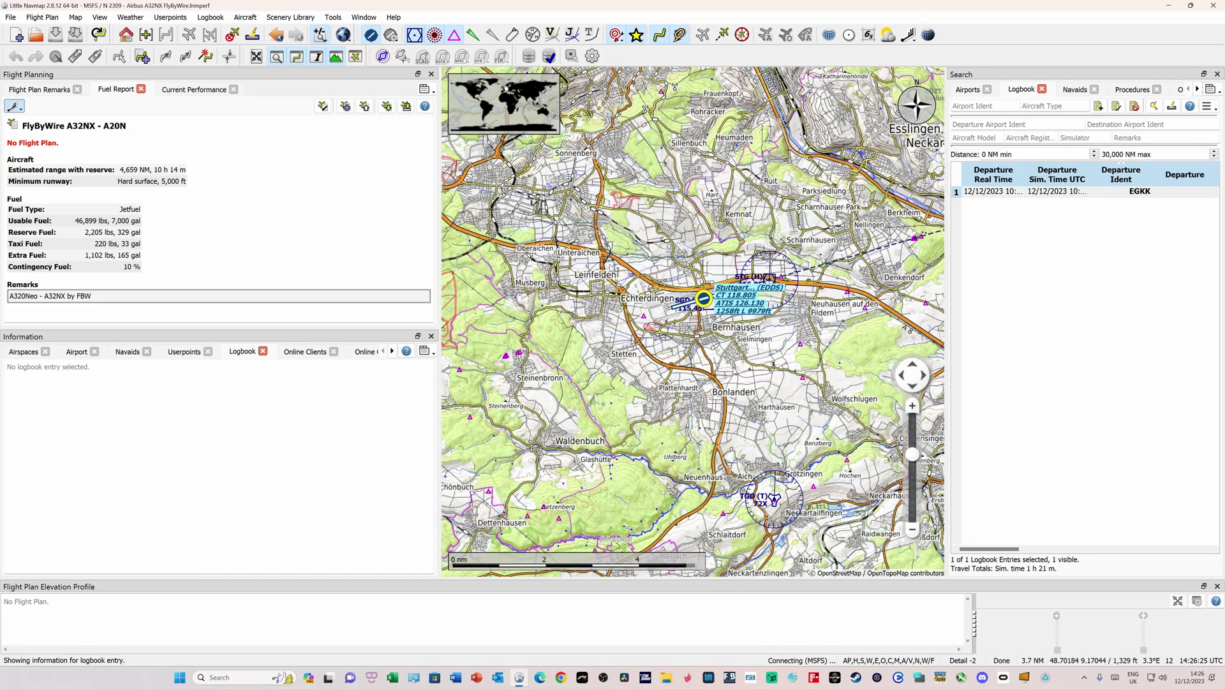
scroll(741, 205, up, 2)
scroll(597, 281, down, 2)
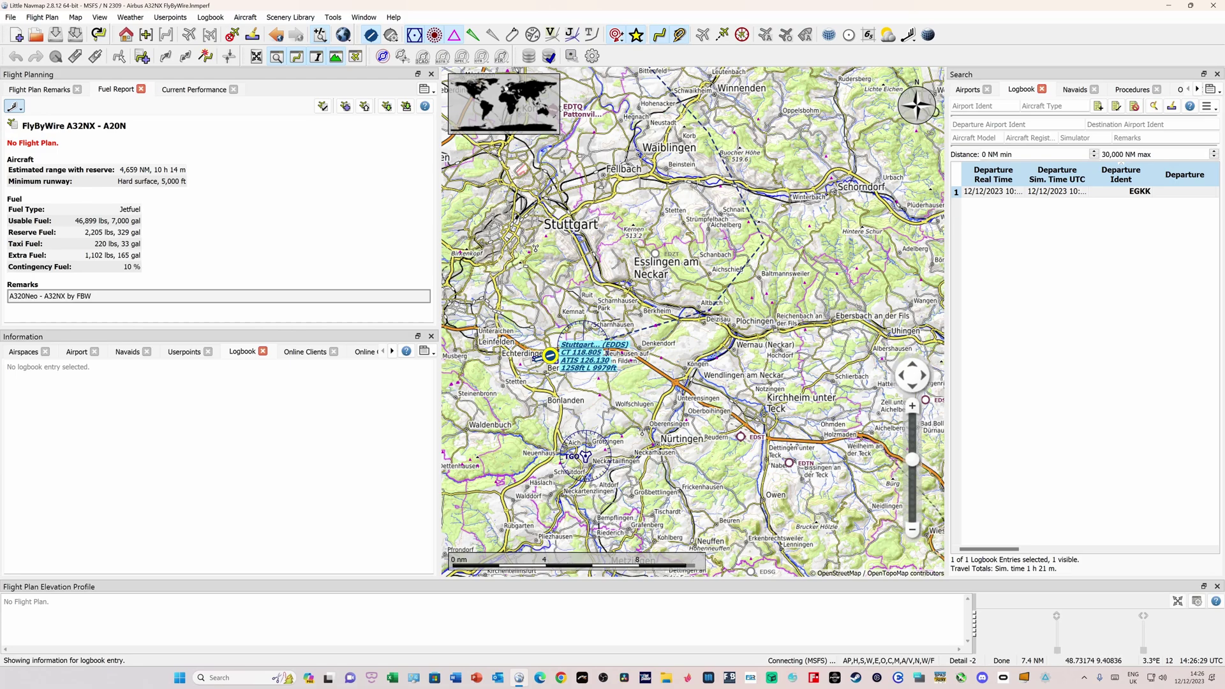
Browse the entry's View Options menu, then close it without changes
right_click(988, 192)
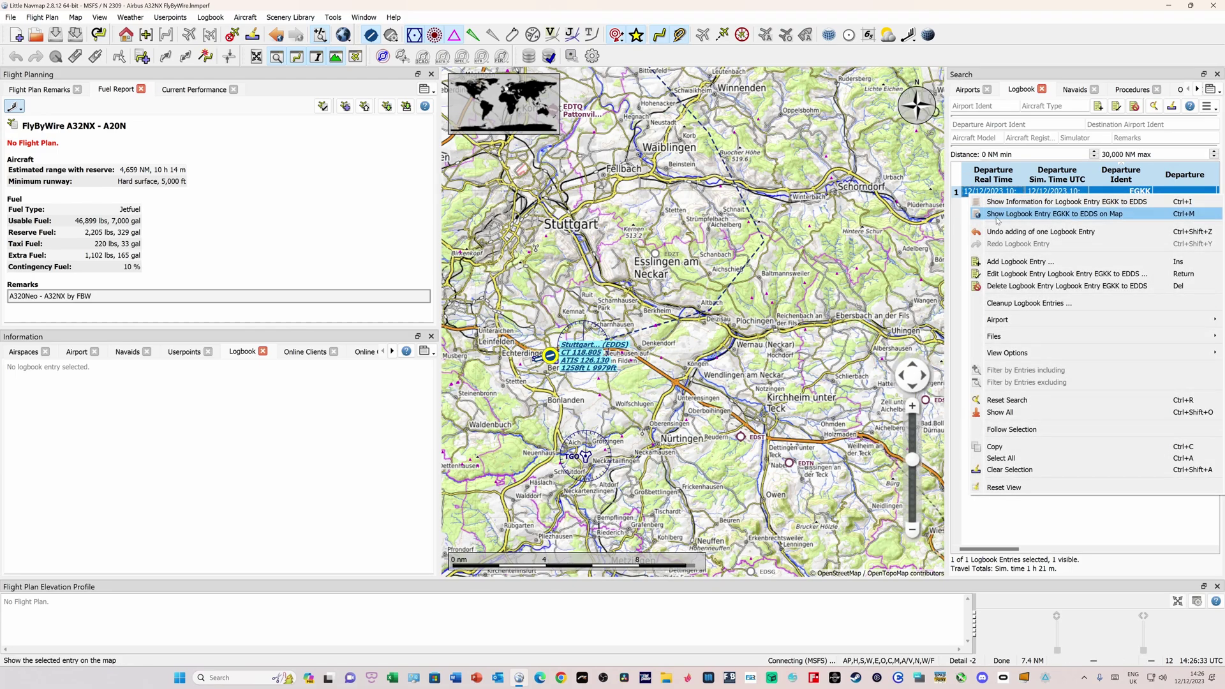
mouse_move(1017, 355)
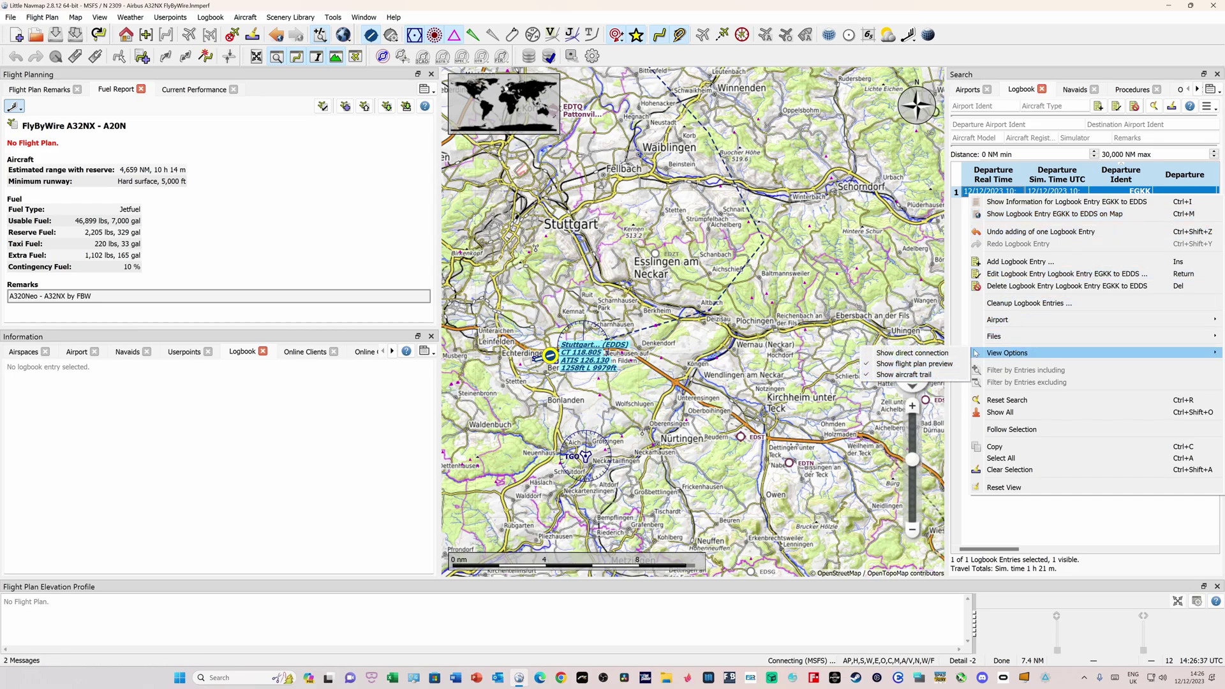
key(Escape)
key(Escape)
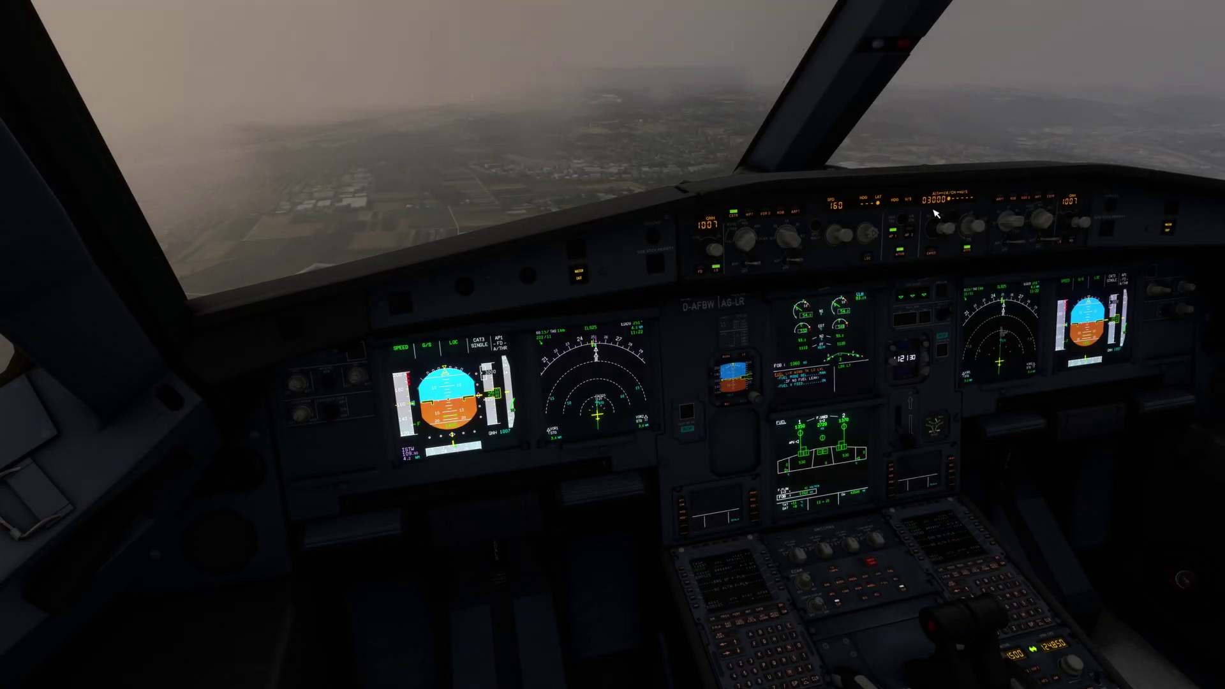
Turn the A320's FCU speed knob down toward 152
scroll(843, 235, down, 8)
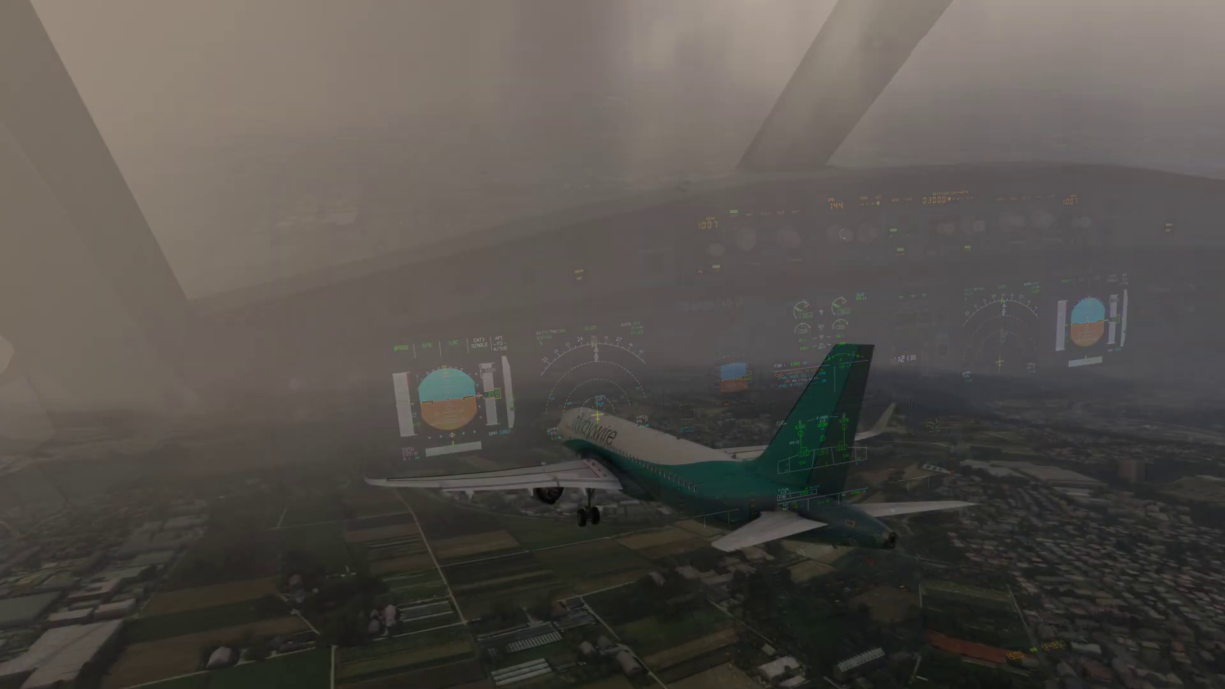